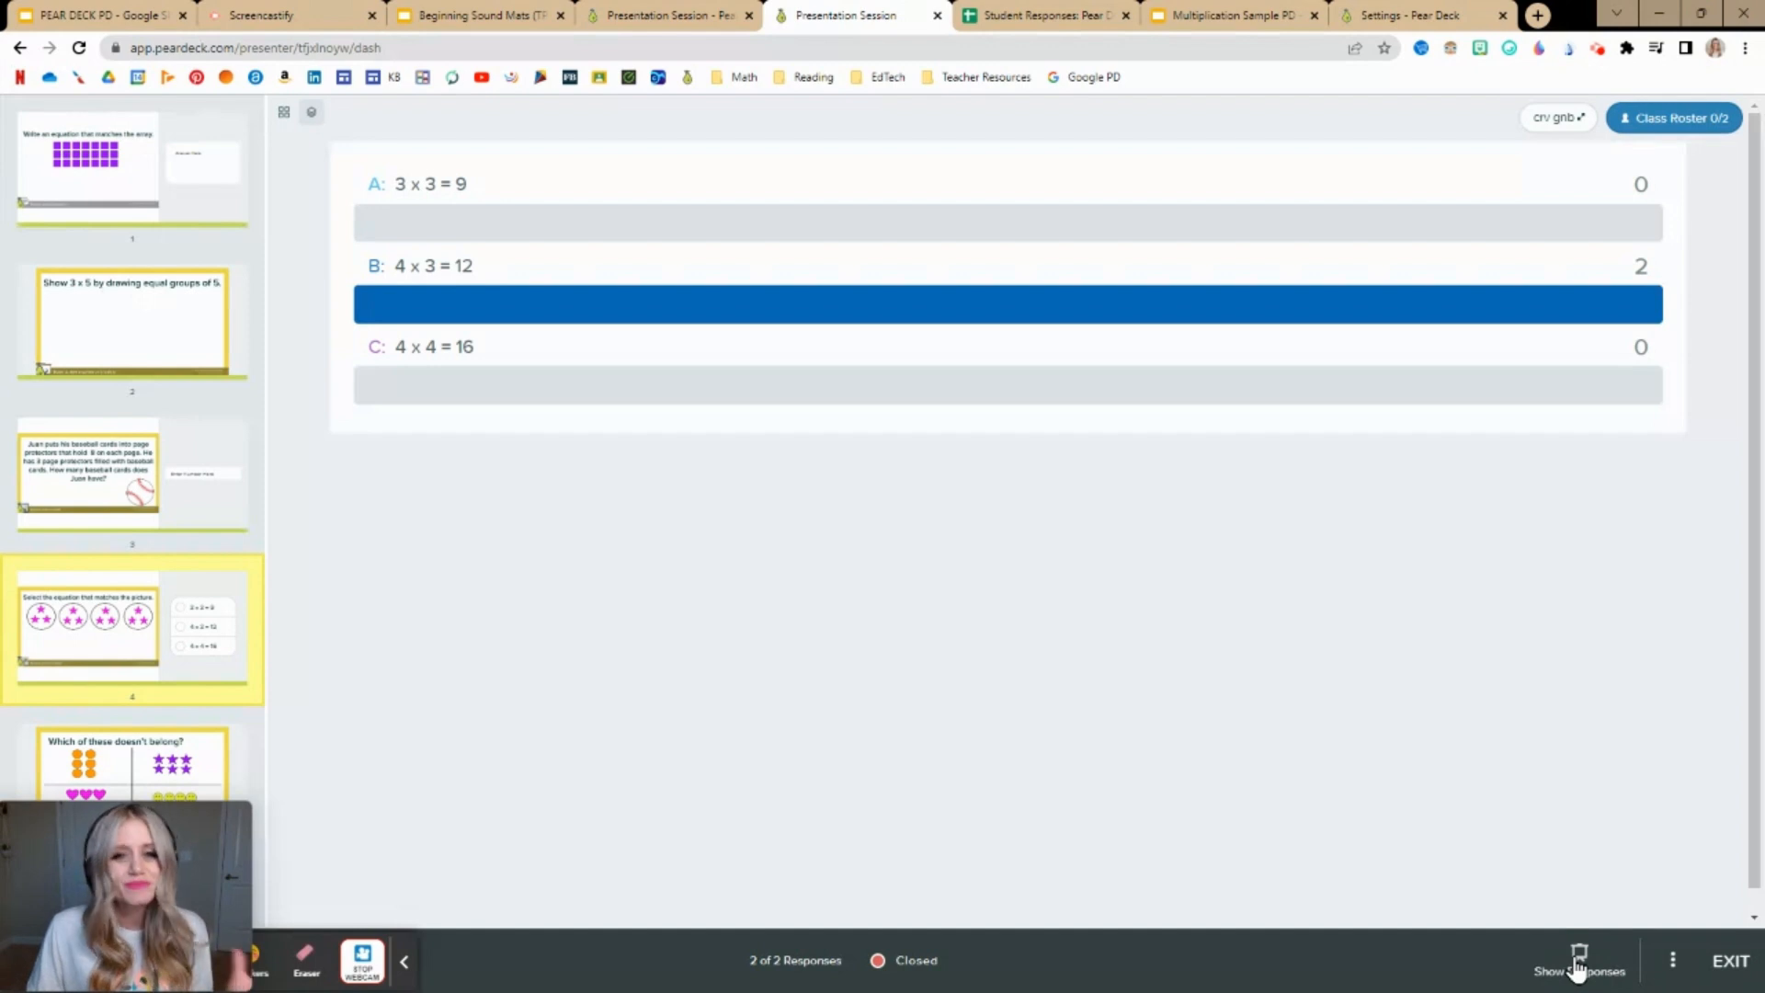
Switch to the PEAR DECK PD presentation in Google Slides and show the "Analyzing Data & Providing Feedback!" slide.
left_click(1673, 966)
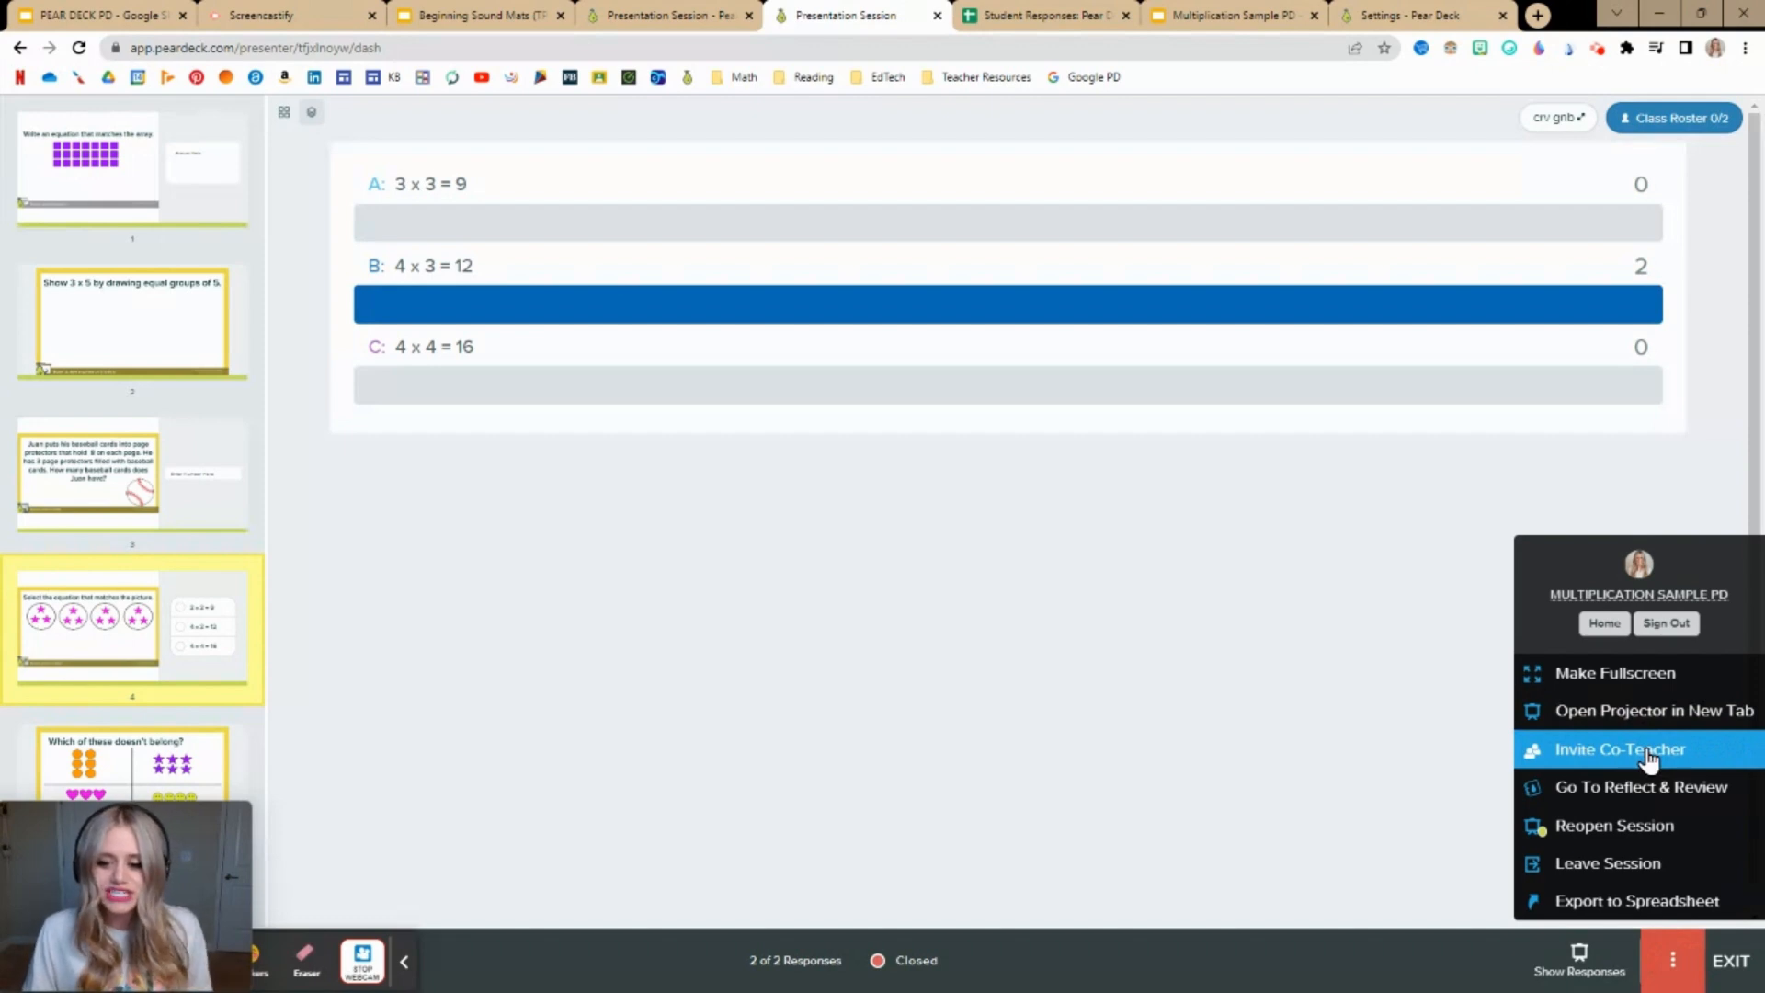
left_click(1261, 700)
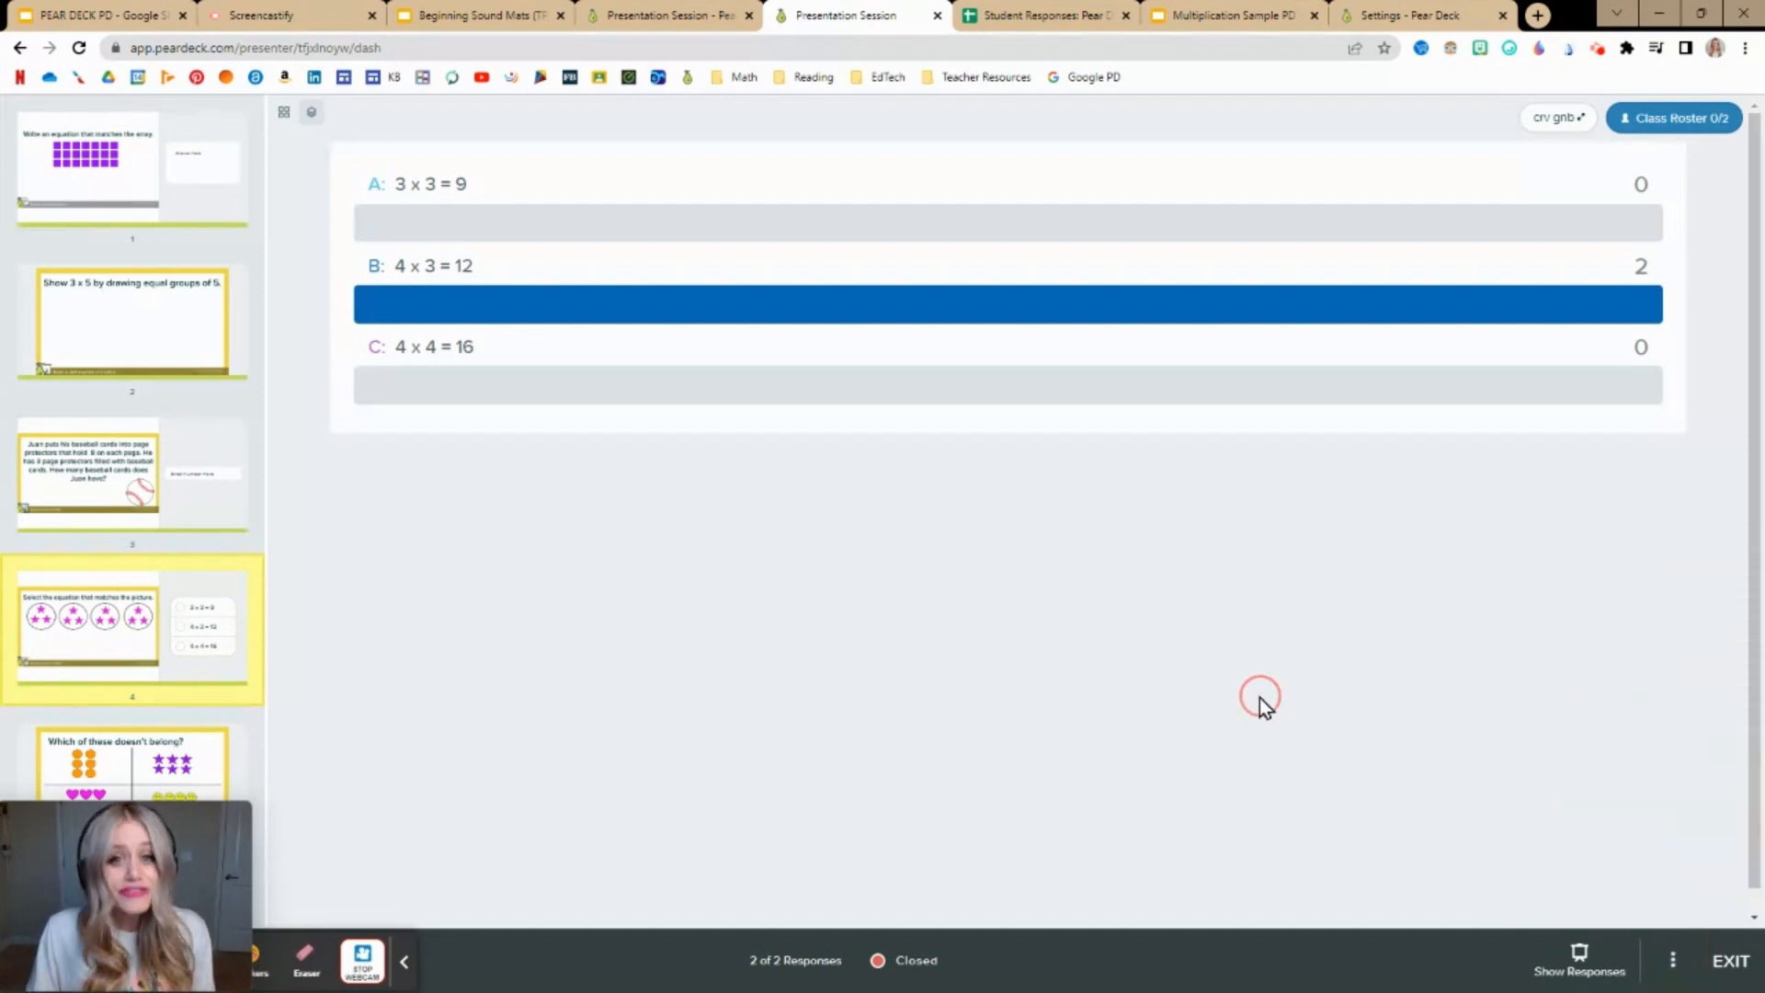
left_click(70, 15)
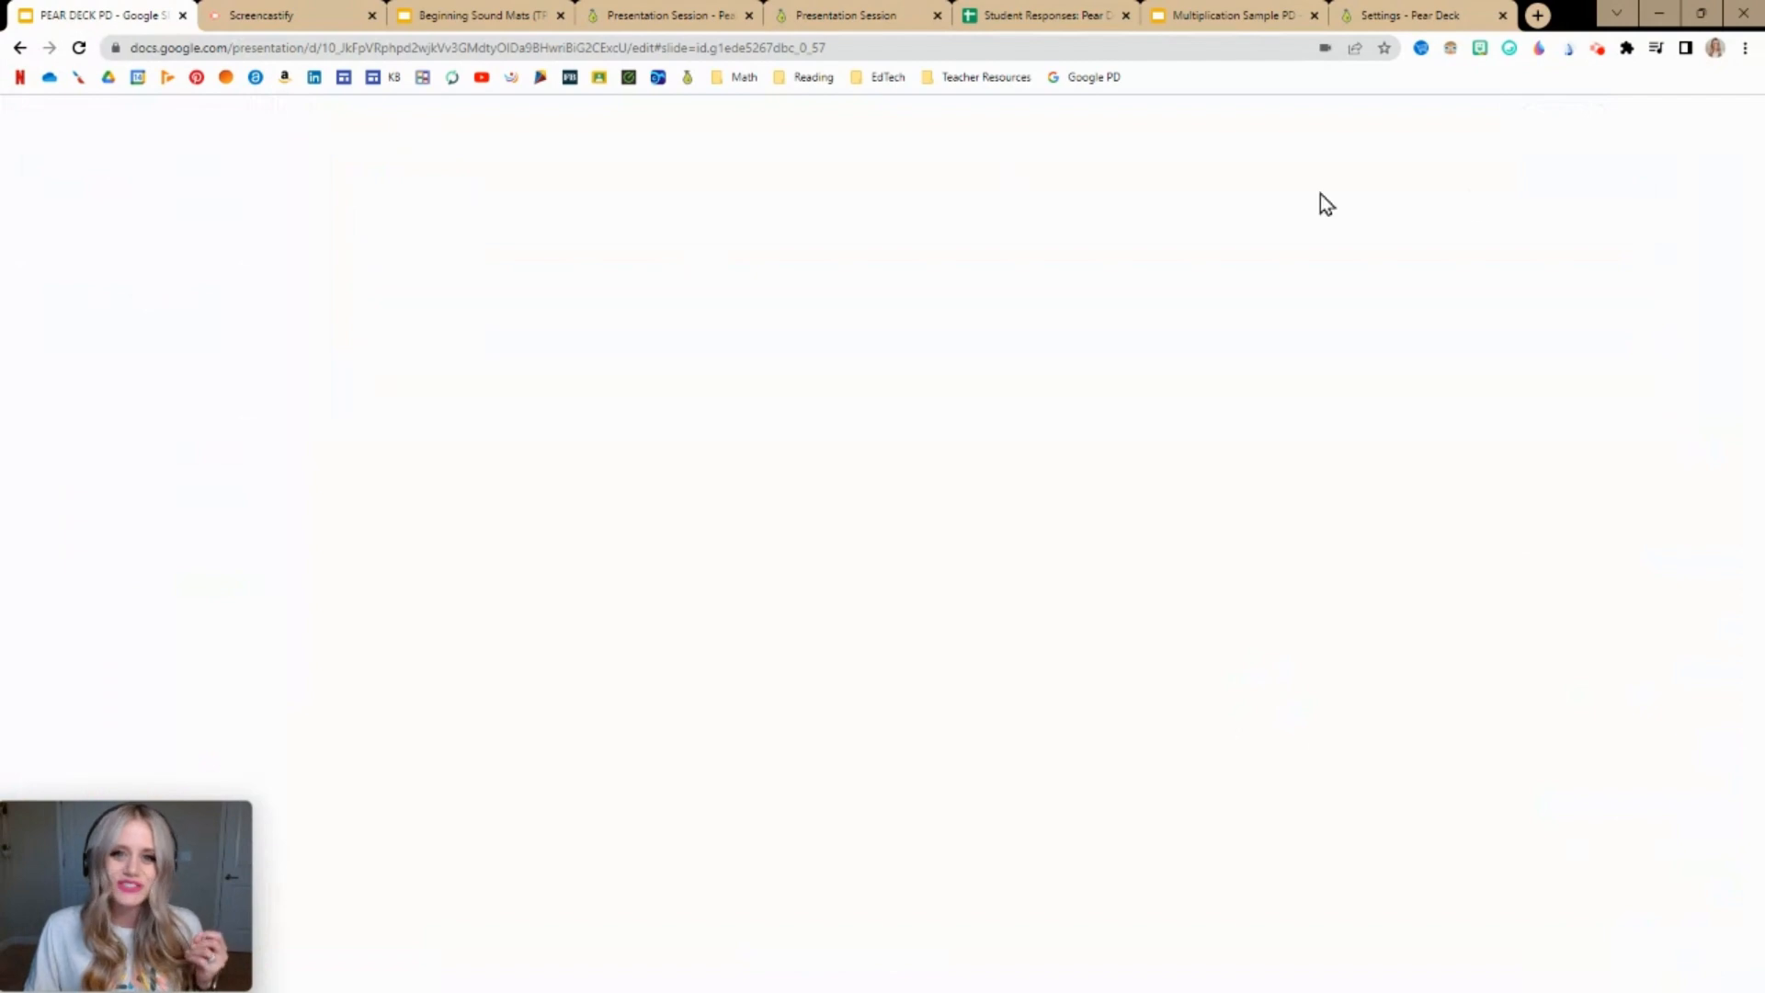
scroll(1519, 287, "down", 1)
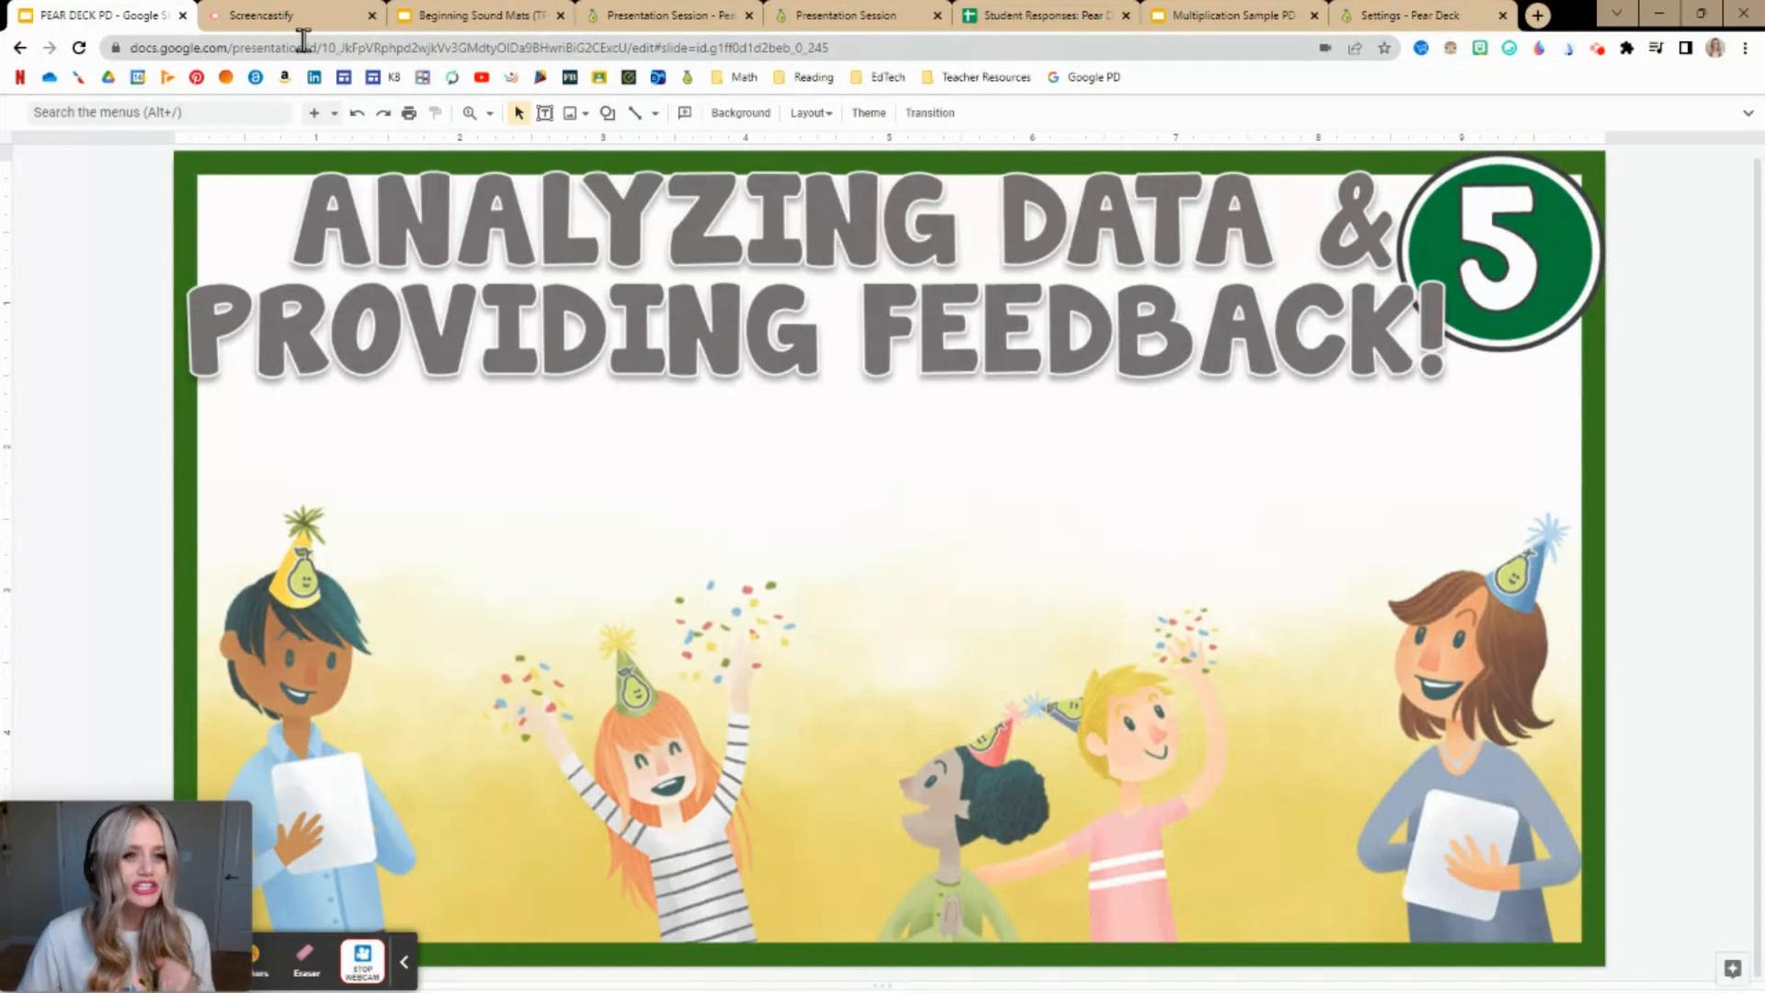
Return to the Pear Deck session and view the slide 1 student responses as a list and as a grid.
left_click(860, 14)
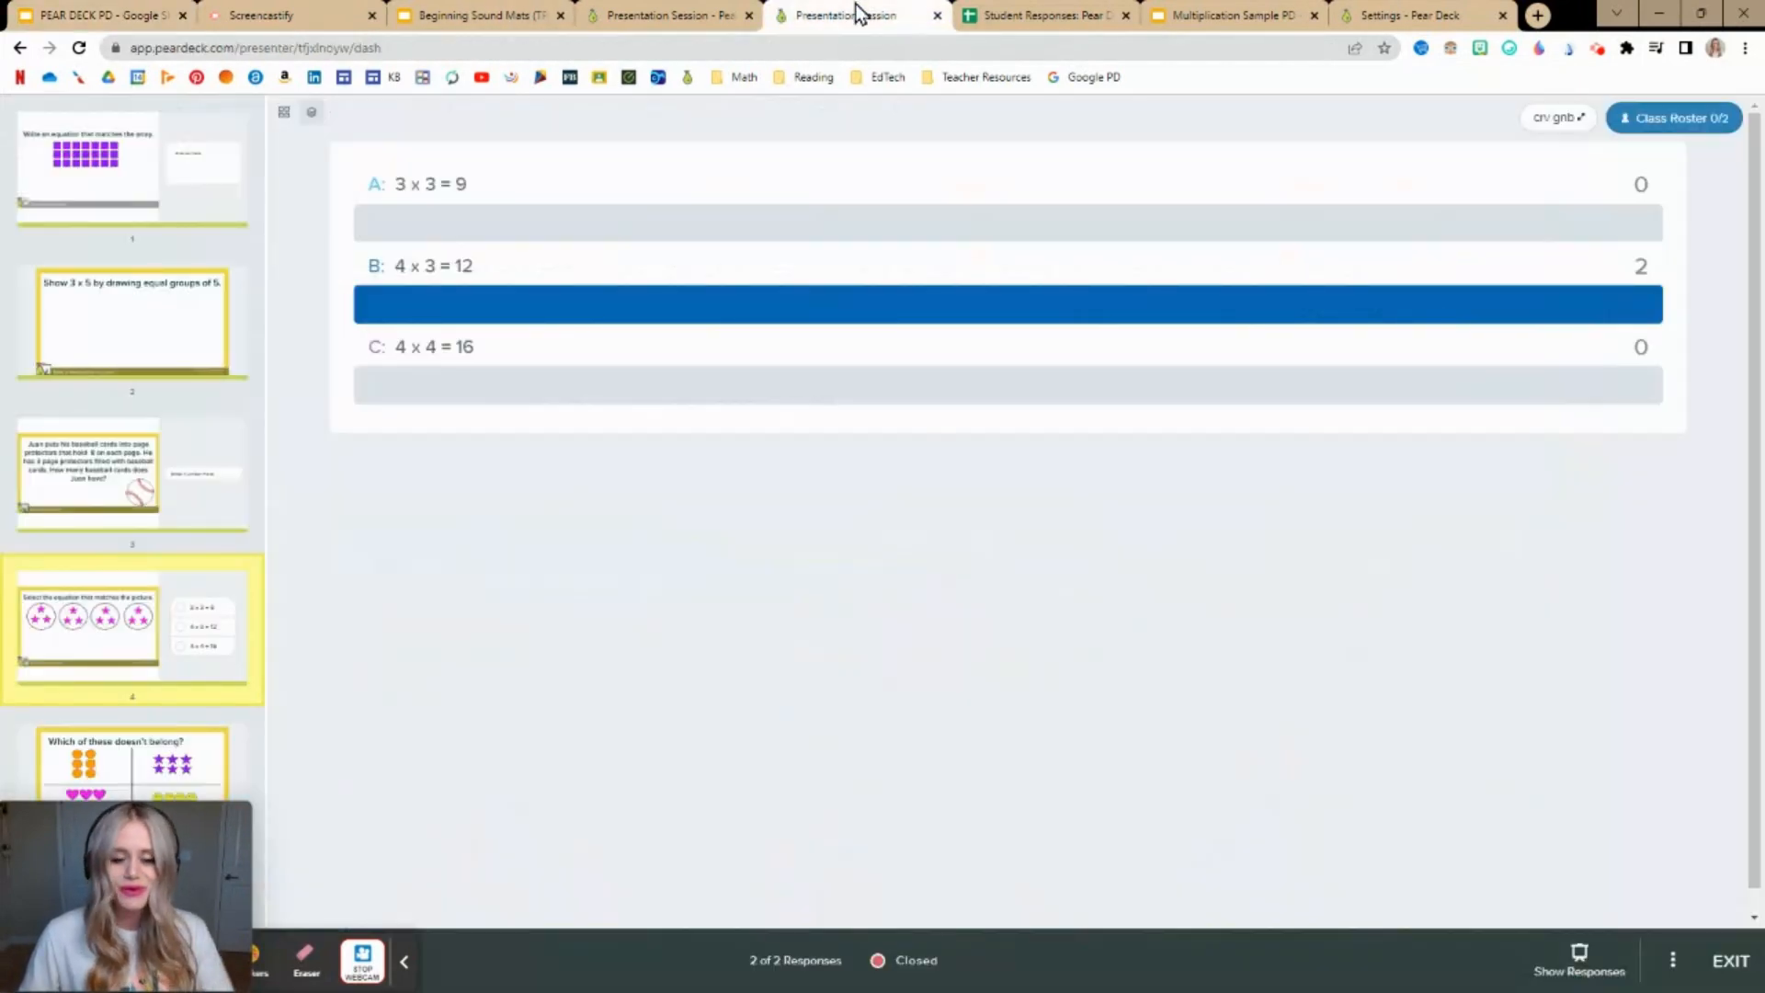
left_click(199, 150)
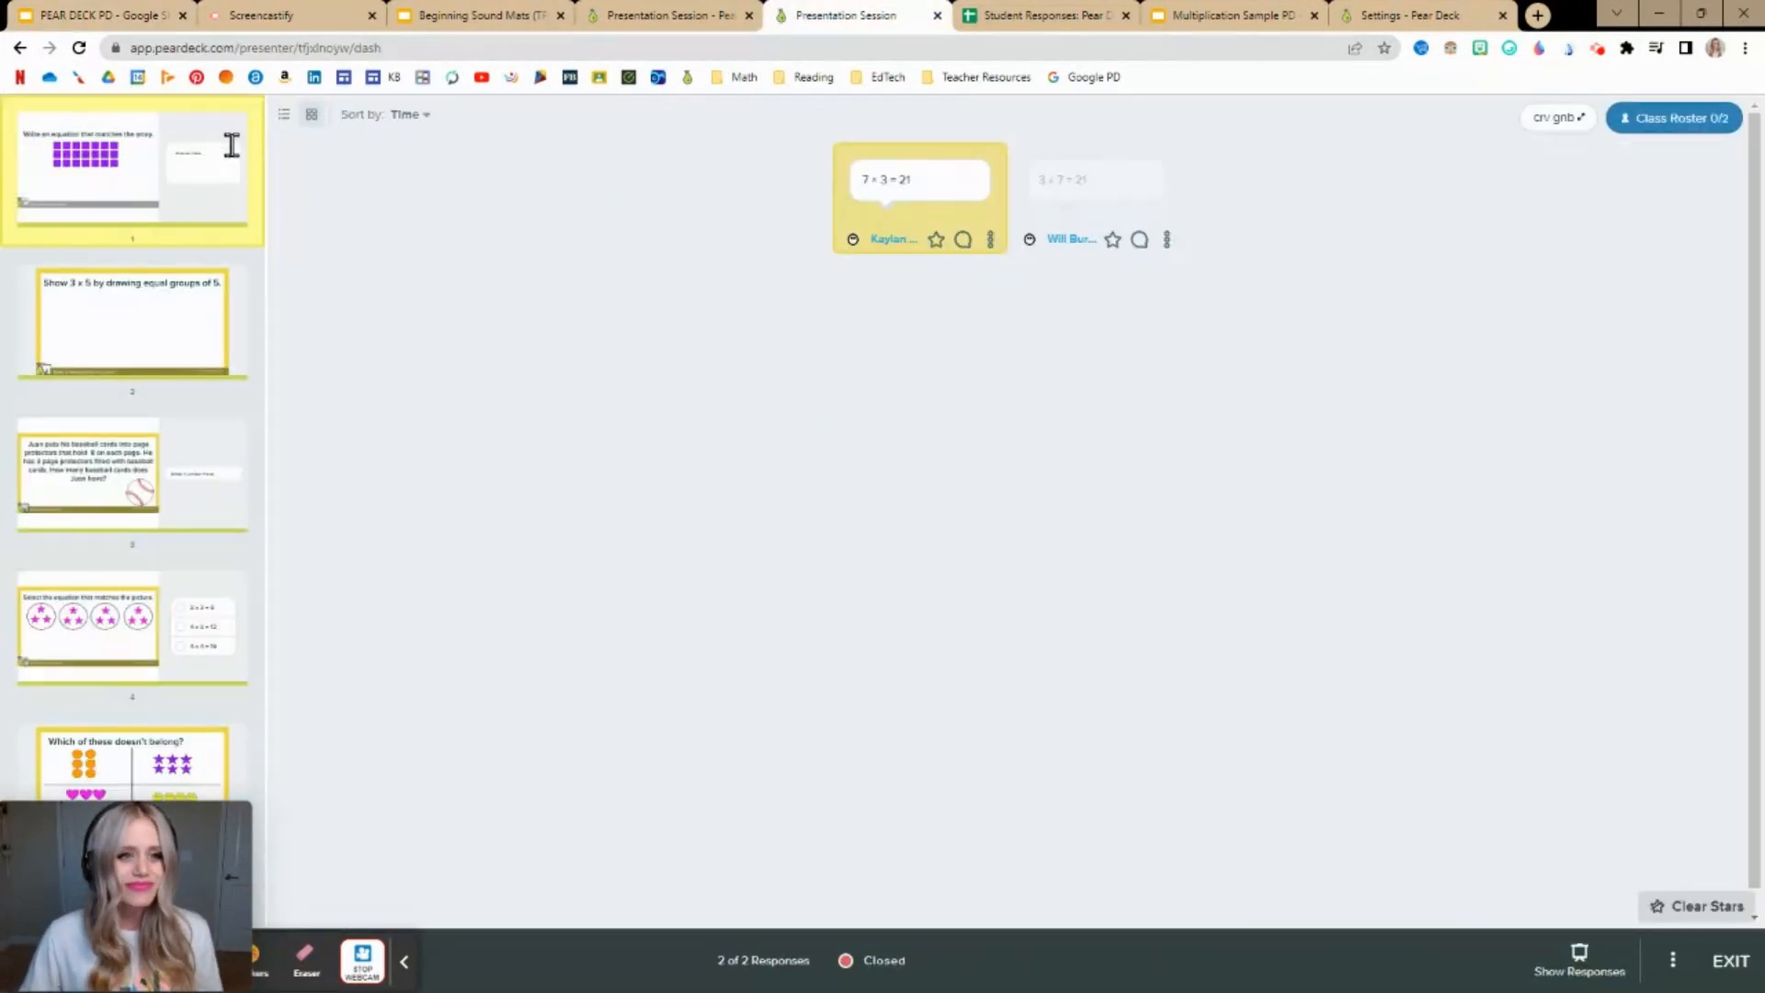
left_click(284, 114)
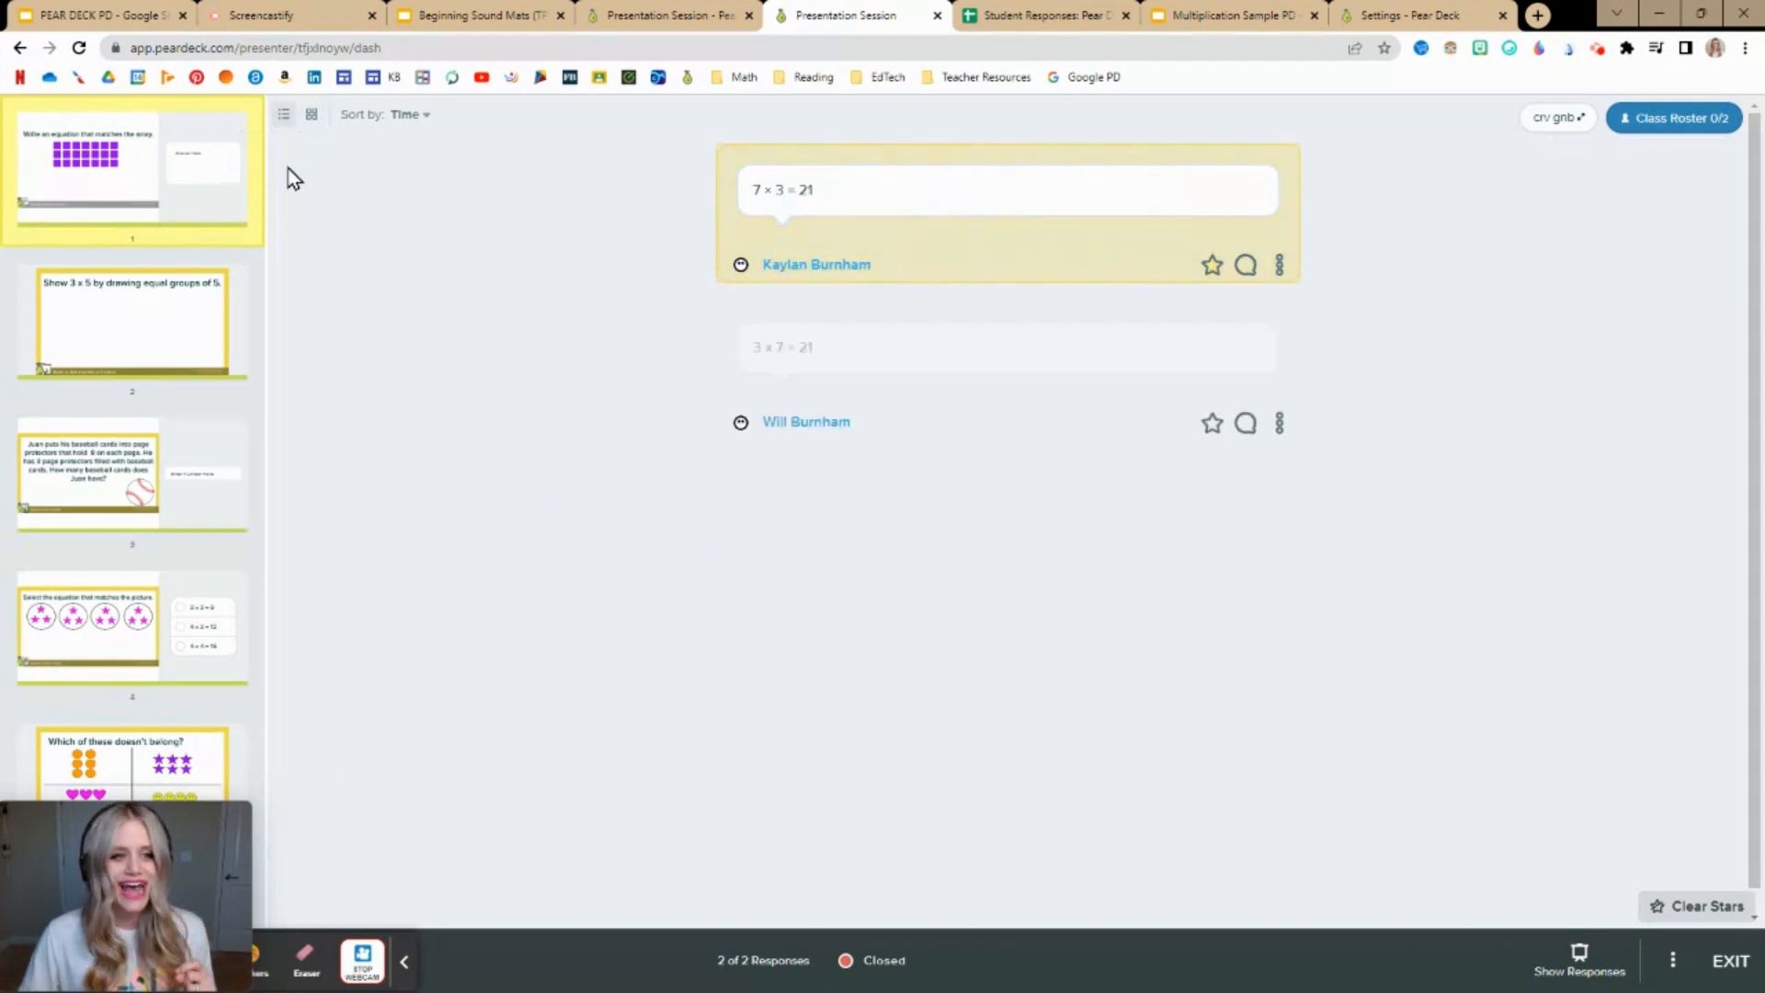
left_click(312, 126)
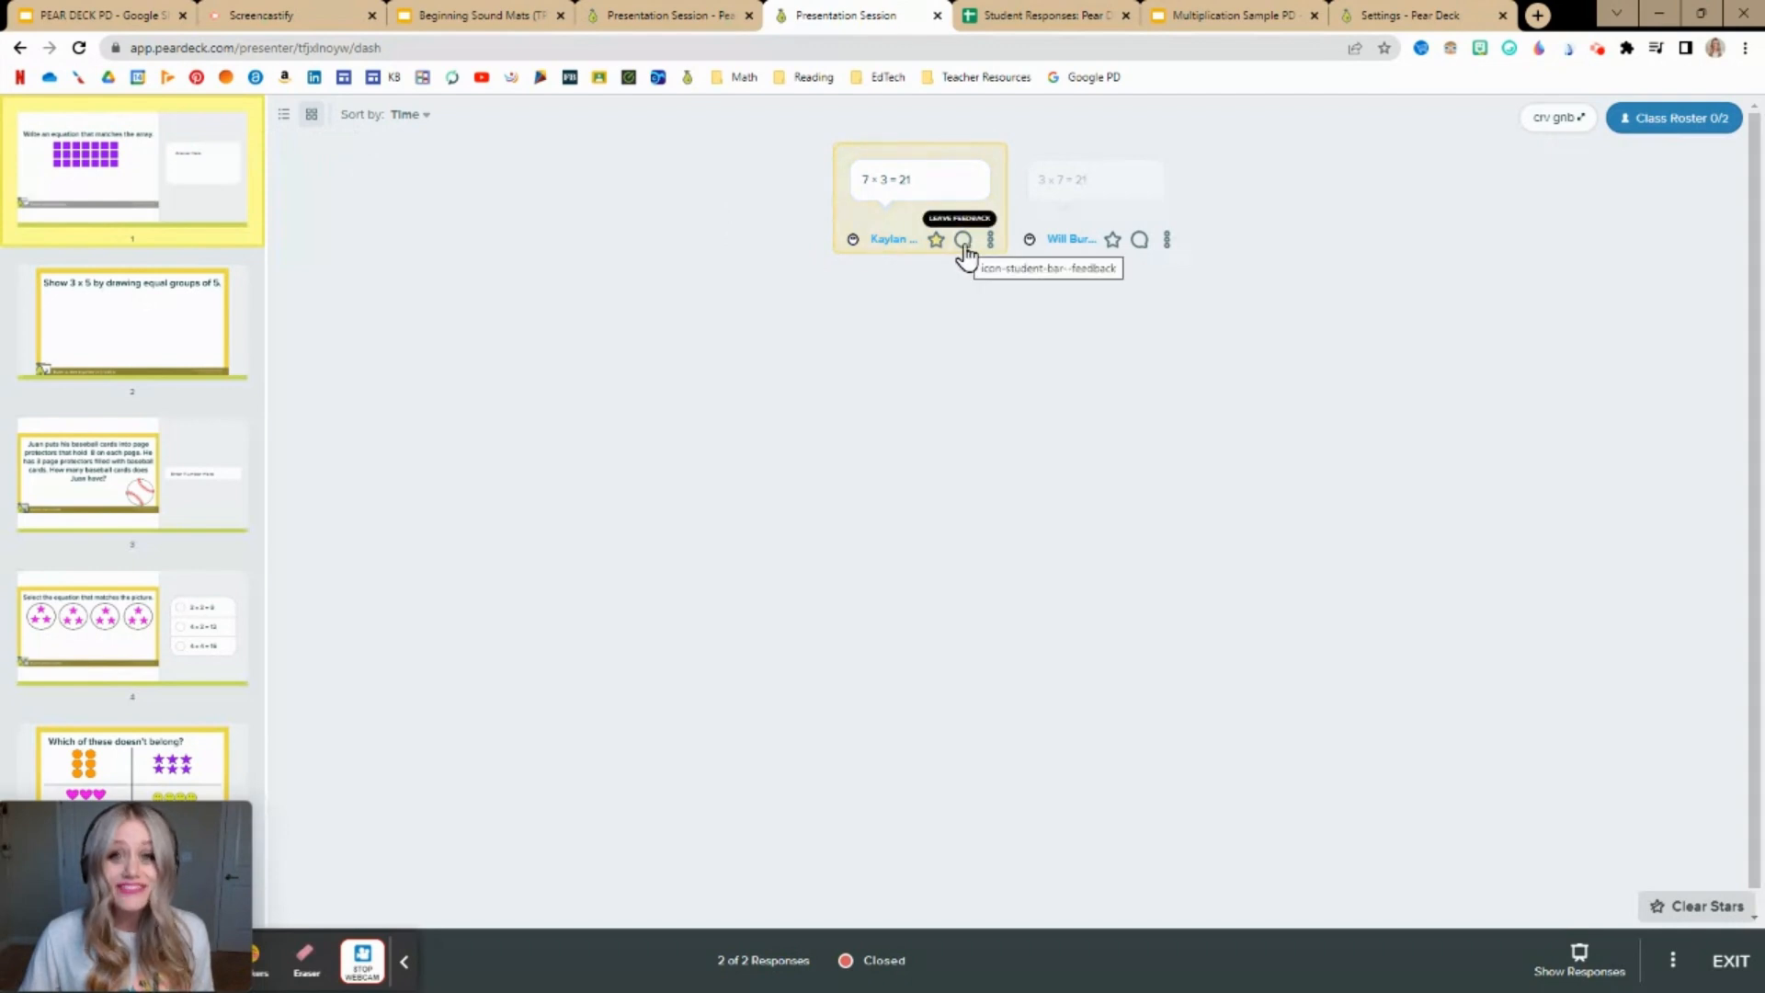
View the slide 2 drawings as a grid, open the feedback form for the first student's drawing, and close it without sending feedback.
left_click(179, 305)
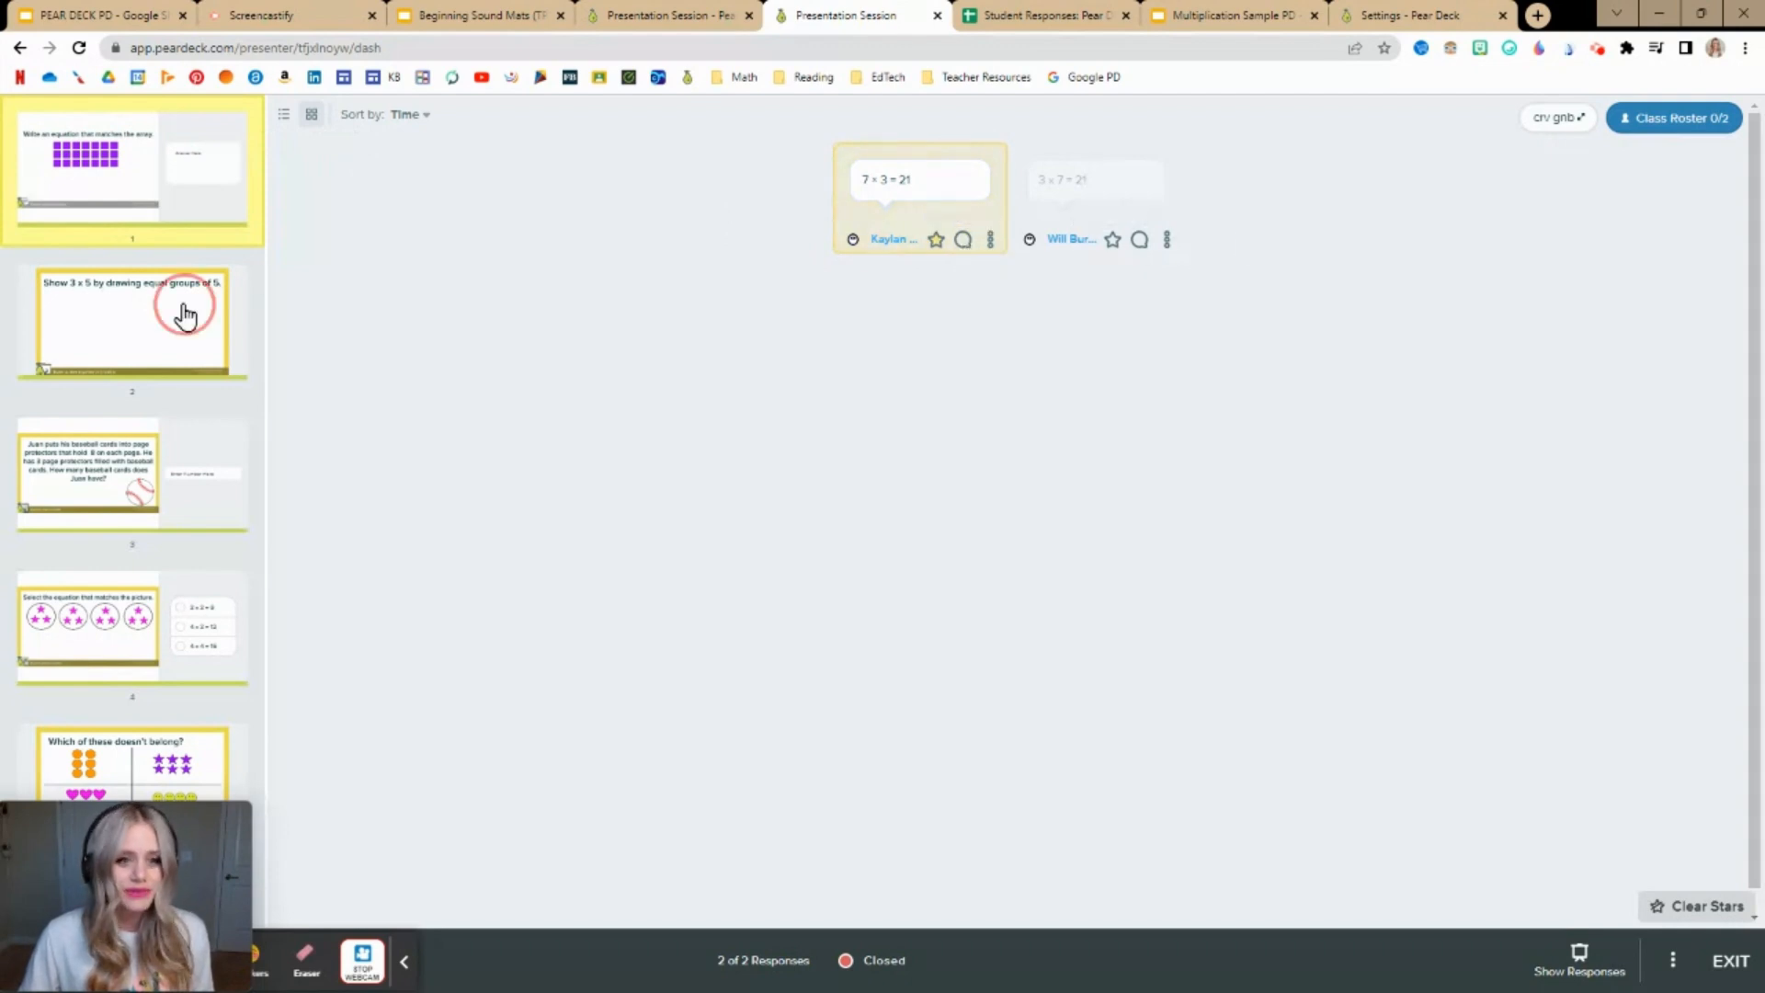
left_click(311, 113)
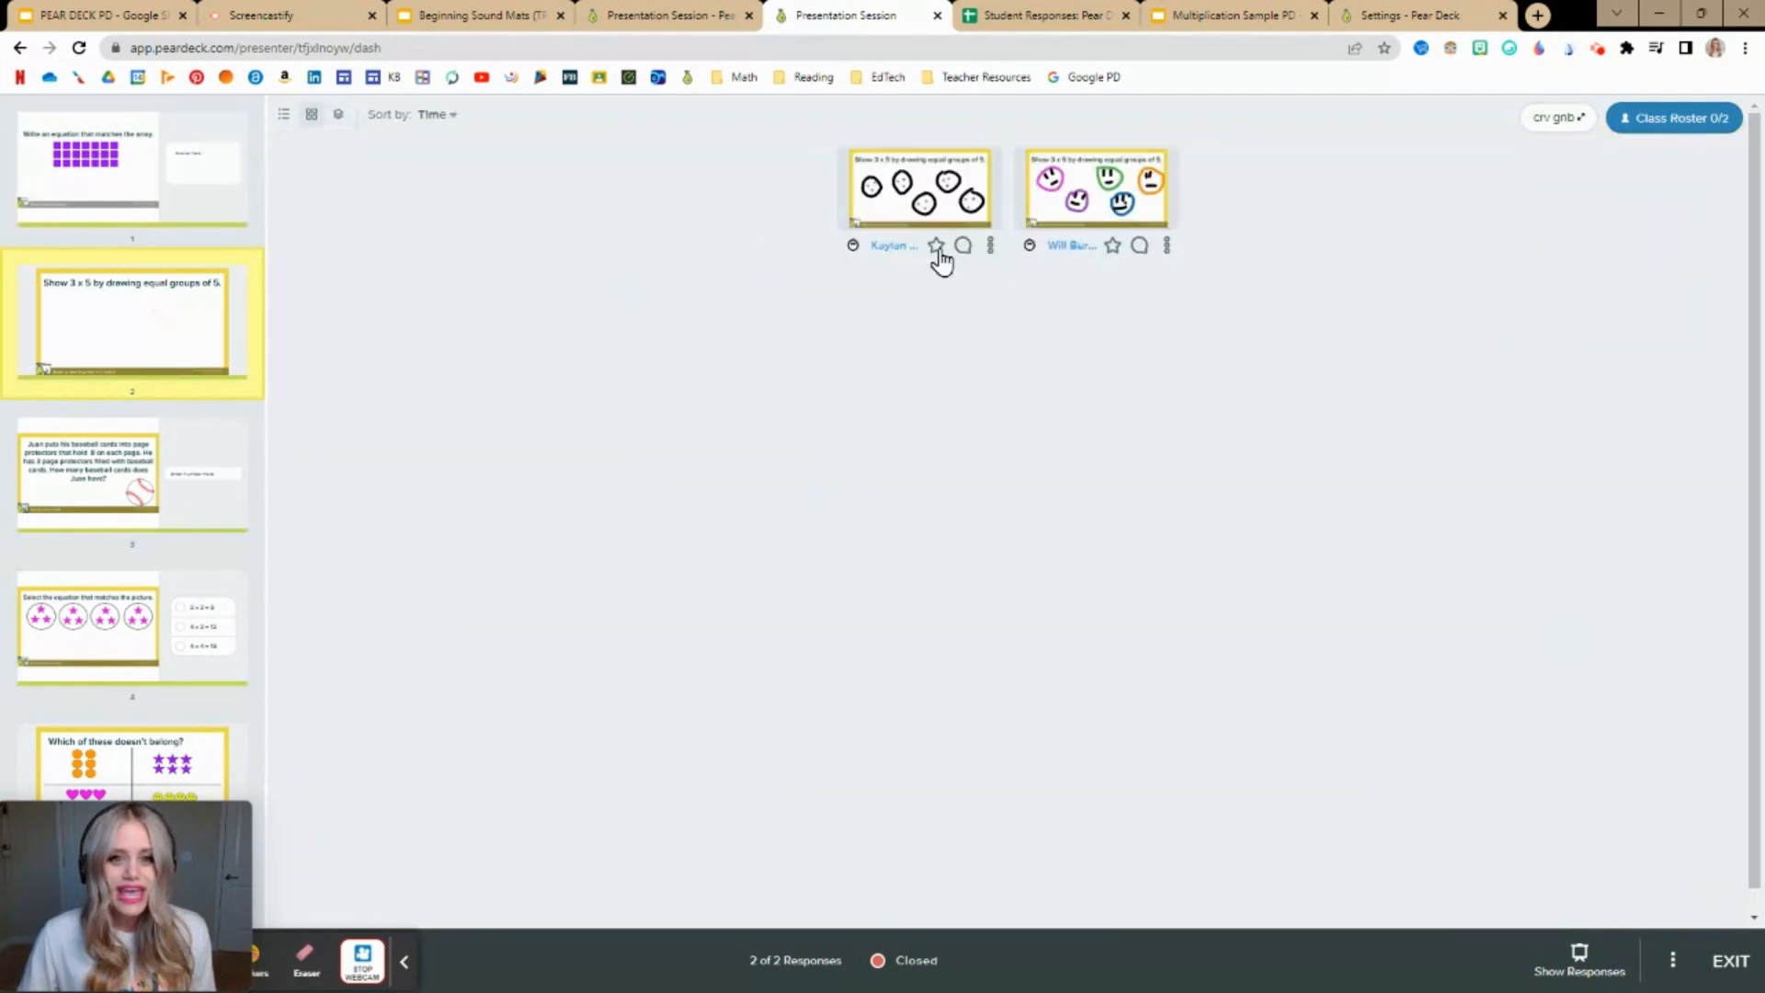
left_click(962, 246)
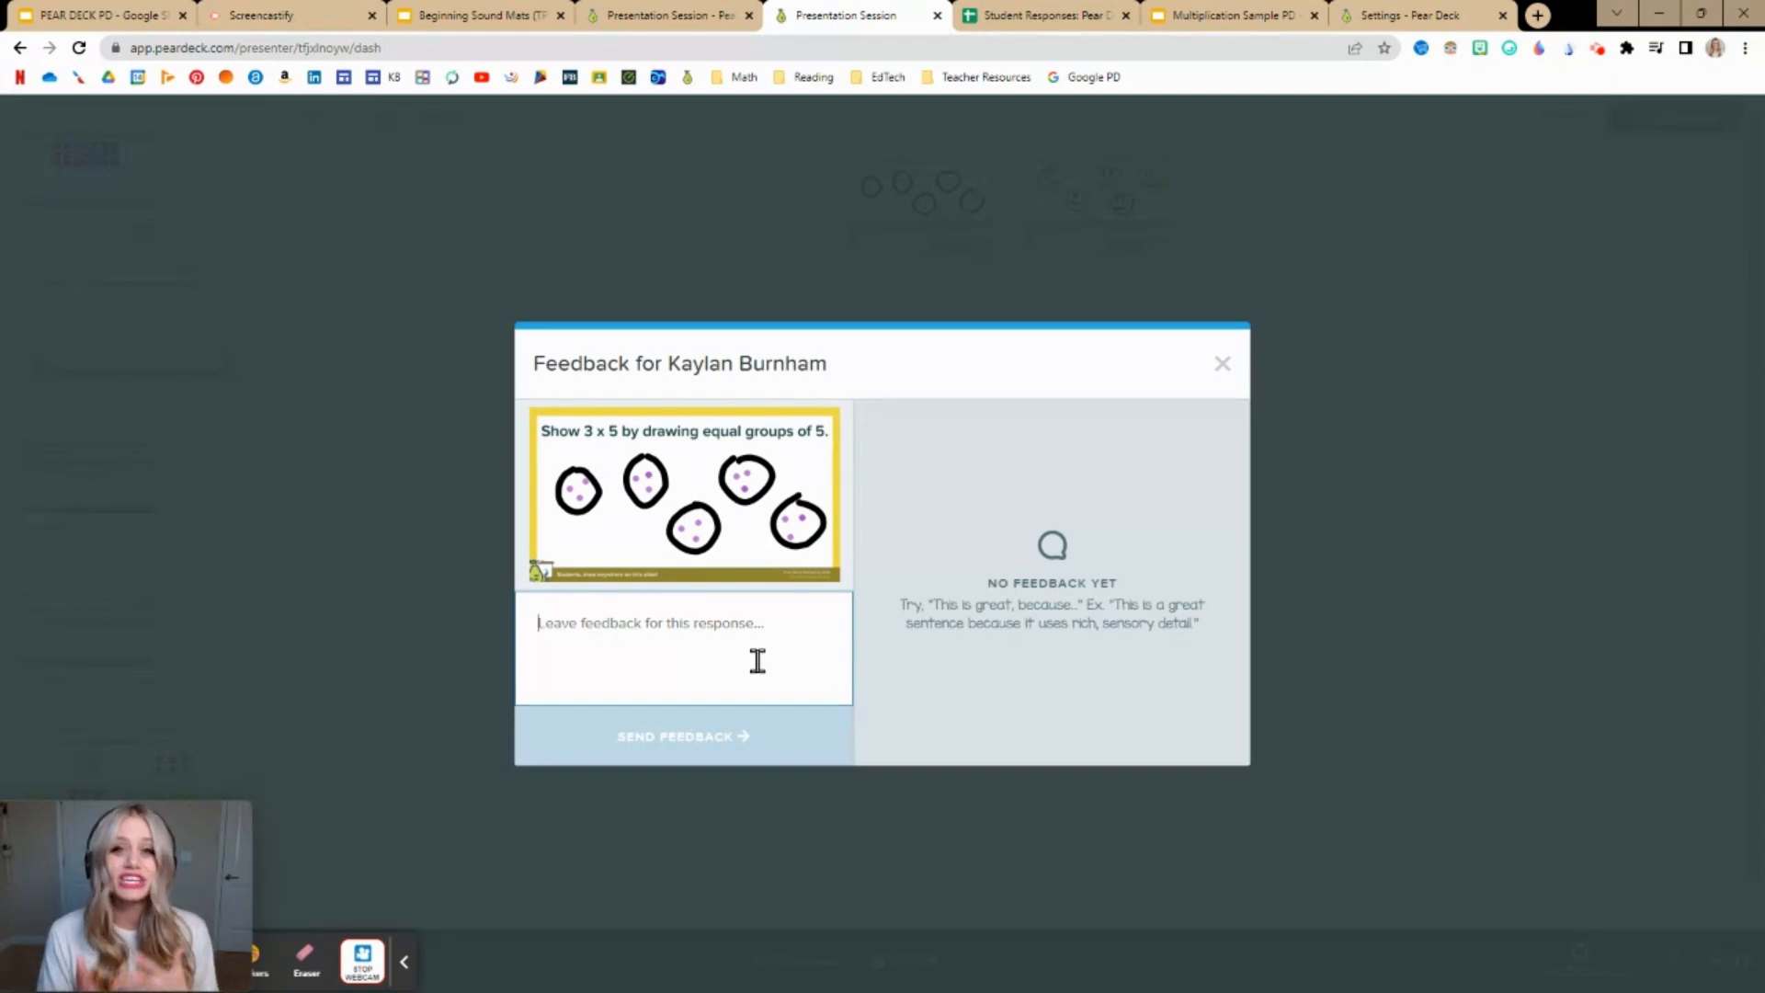
left_click(756, 661)
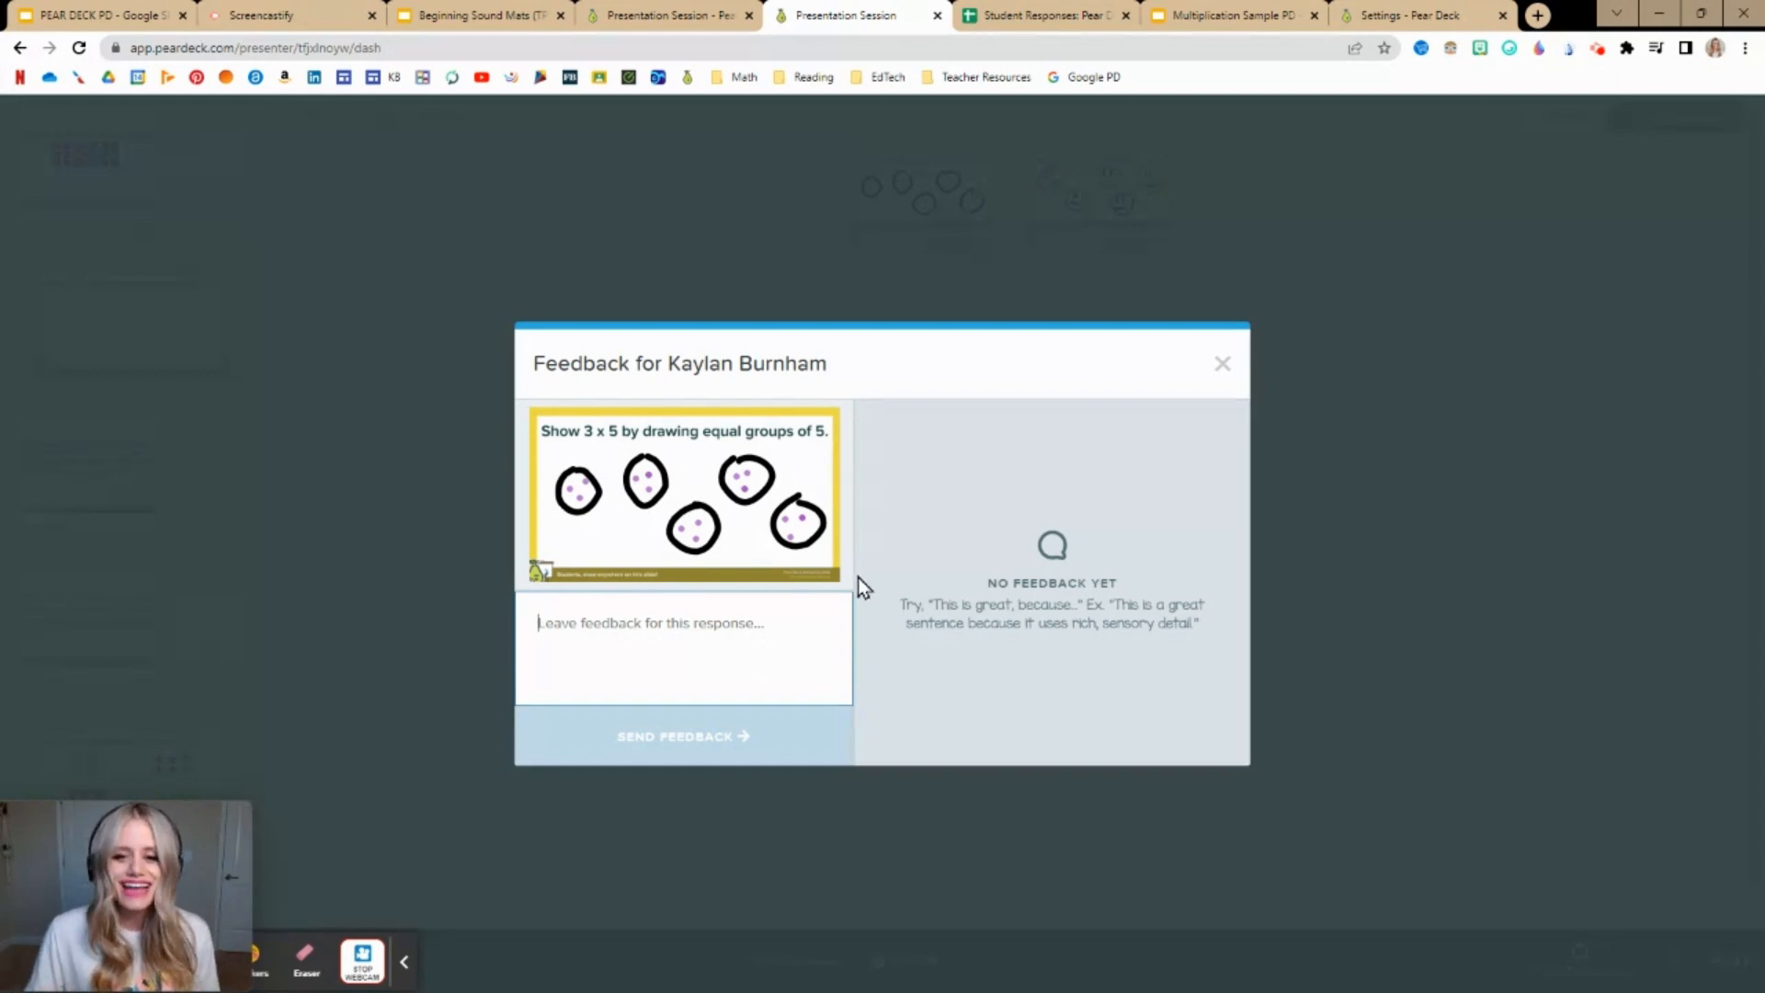
left_click(1221, 364)
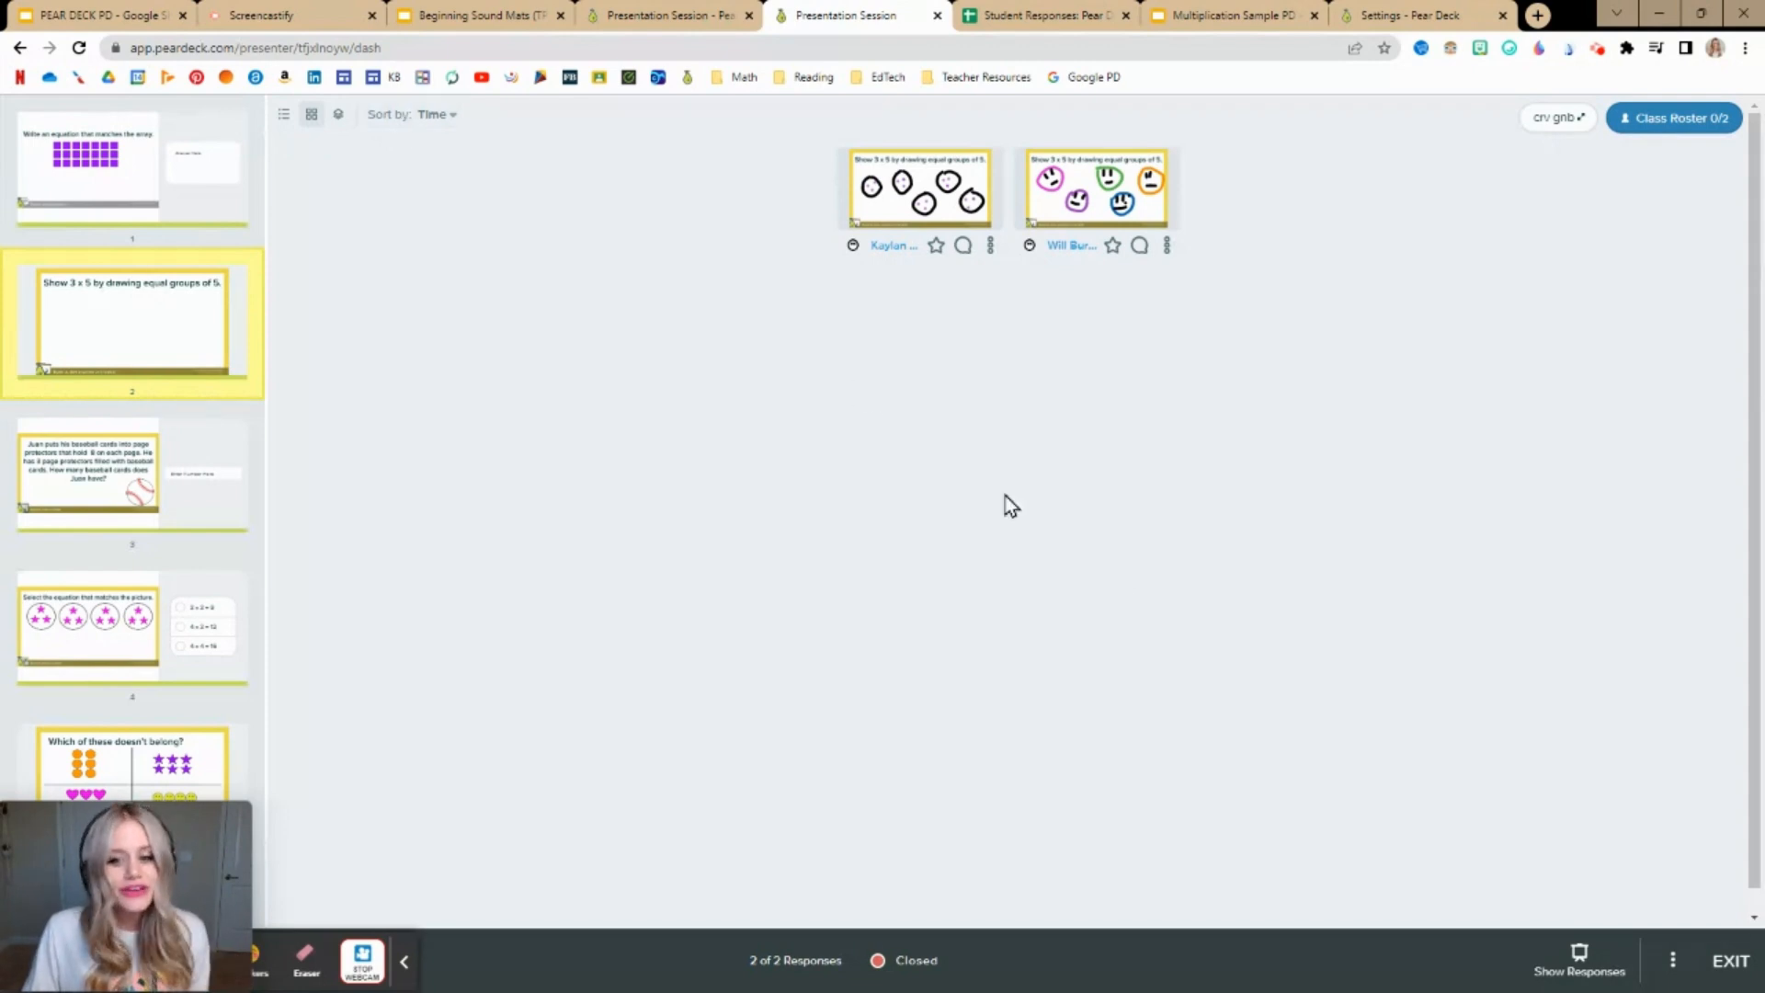
Export the session's student responses to a spreadsheet.
left_click(1674, 962)
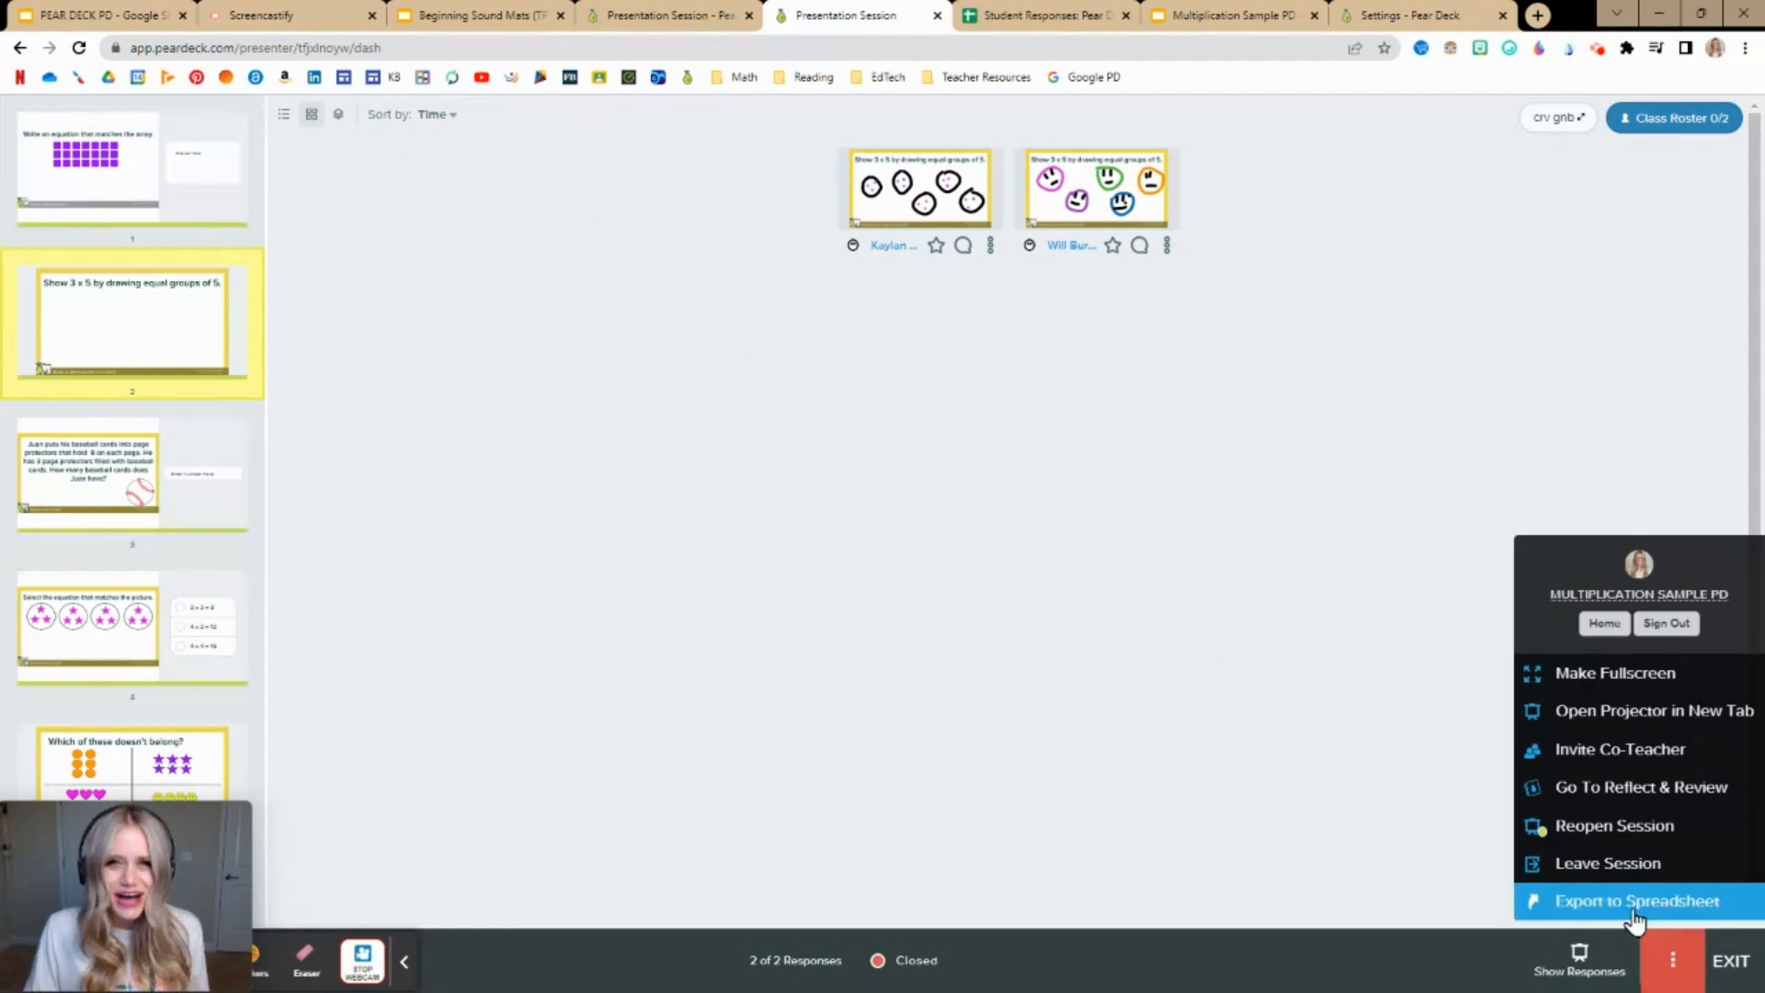
left_click(1599, 903)
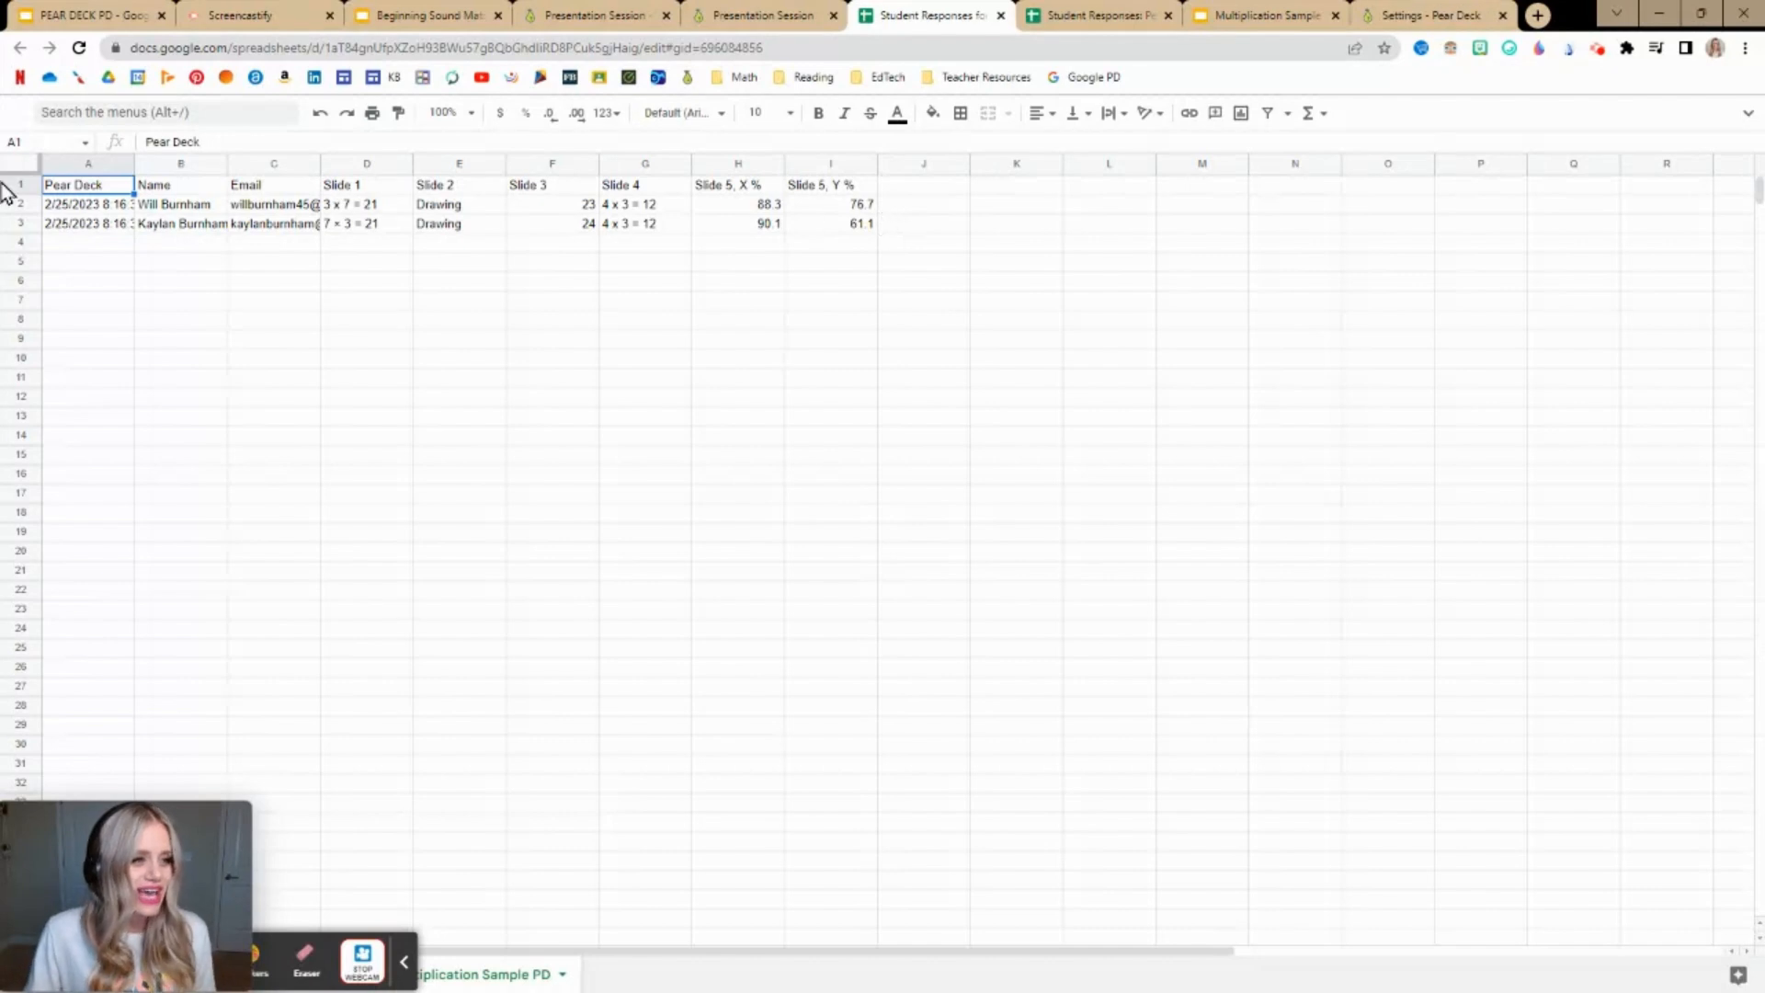
Examine the timestamp, Name, Email, Slide 1 and Slide 2 columns in the exported spreadsheet.
left_click(103, 211)
left_click(106, 225)
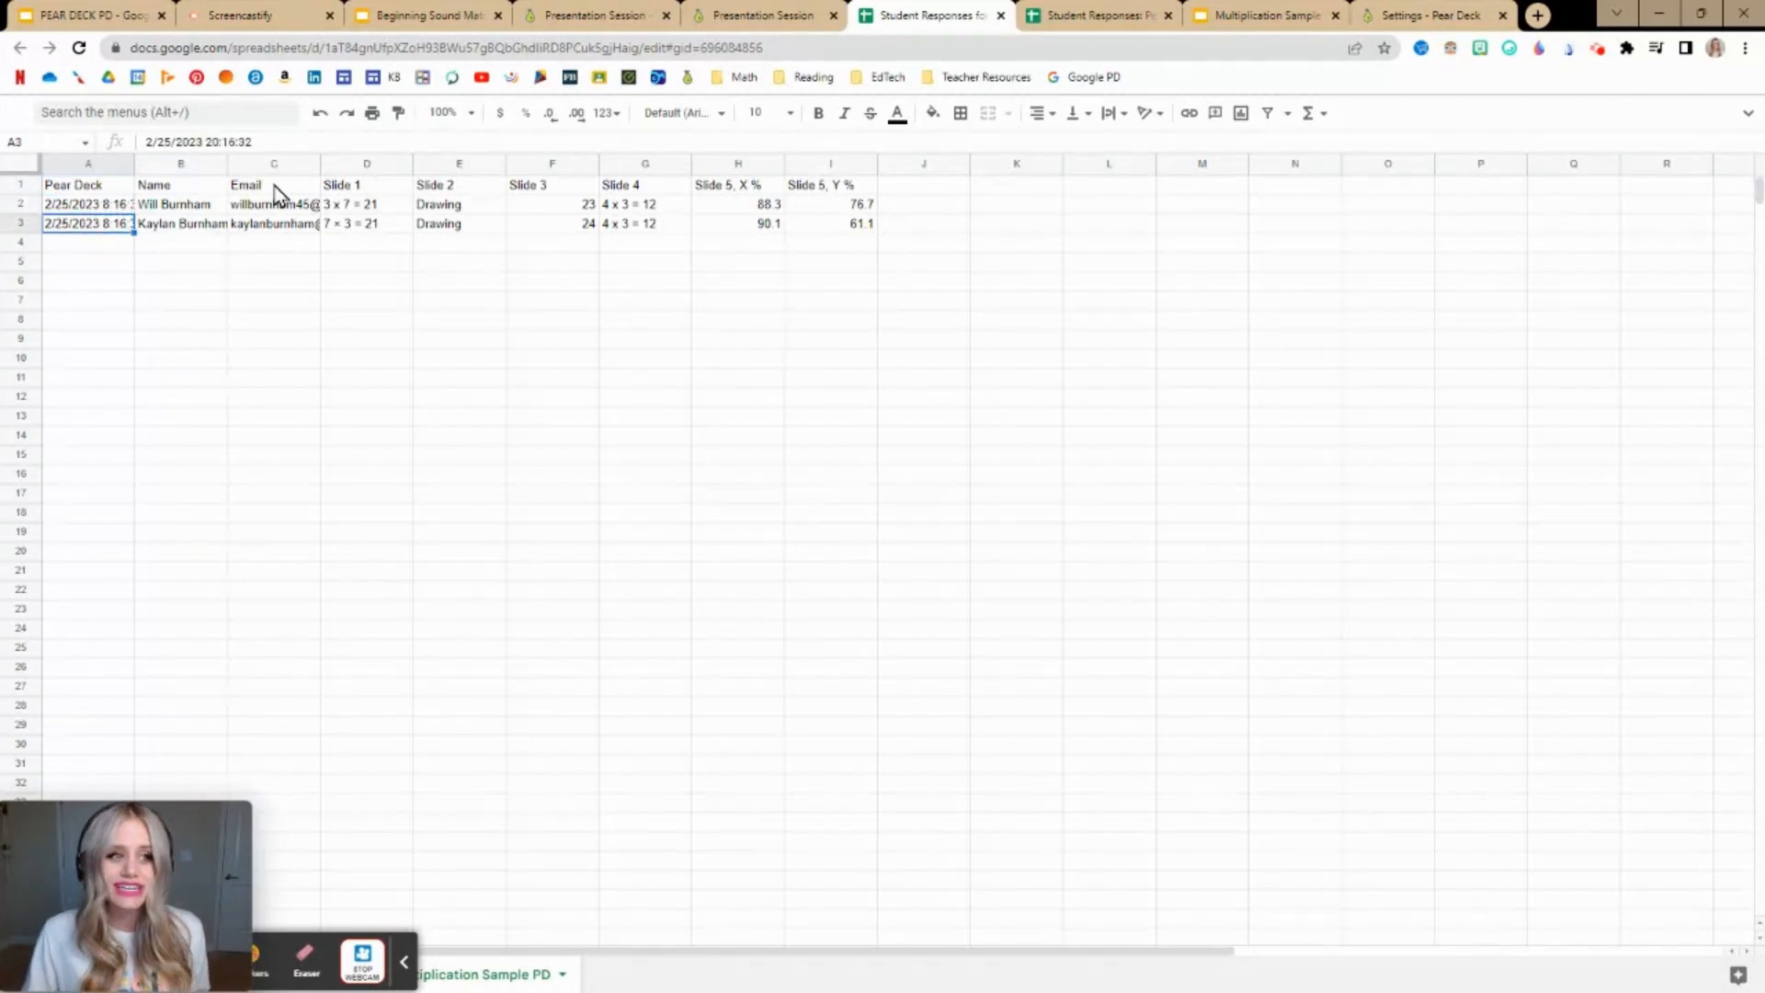
left_click(193, 189)
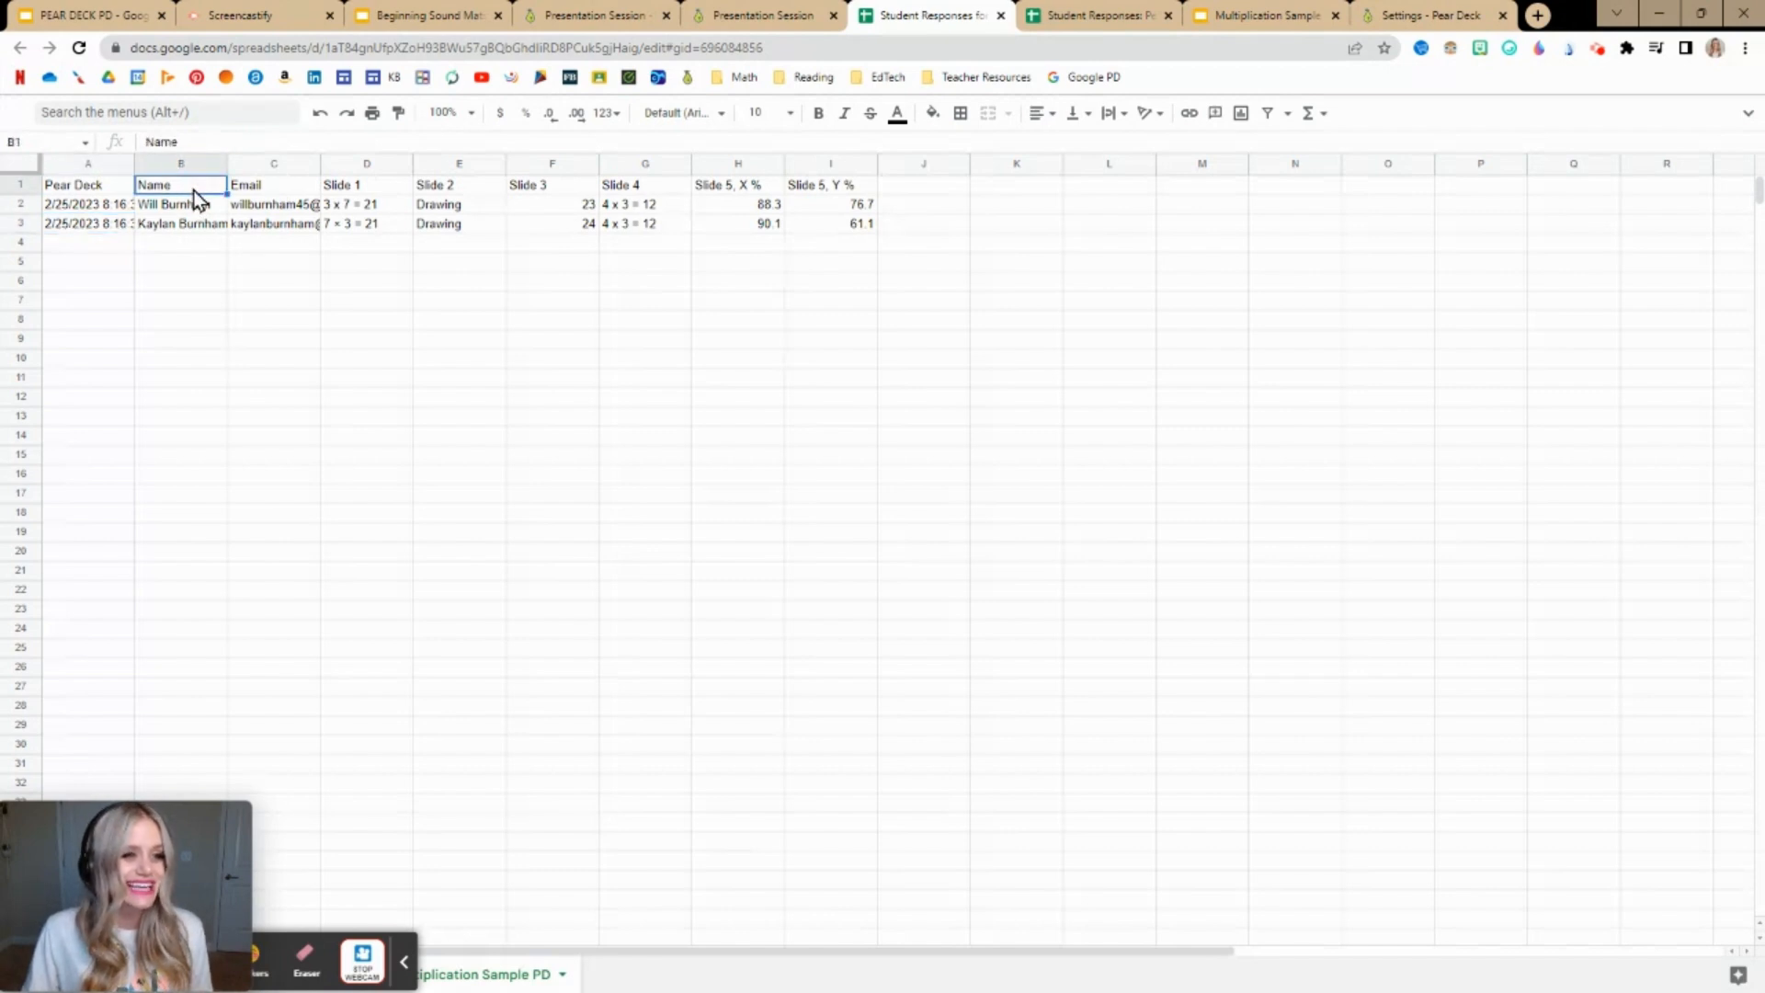
left_click(272, 184)
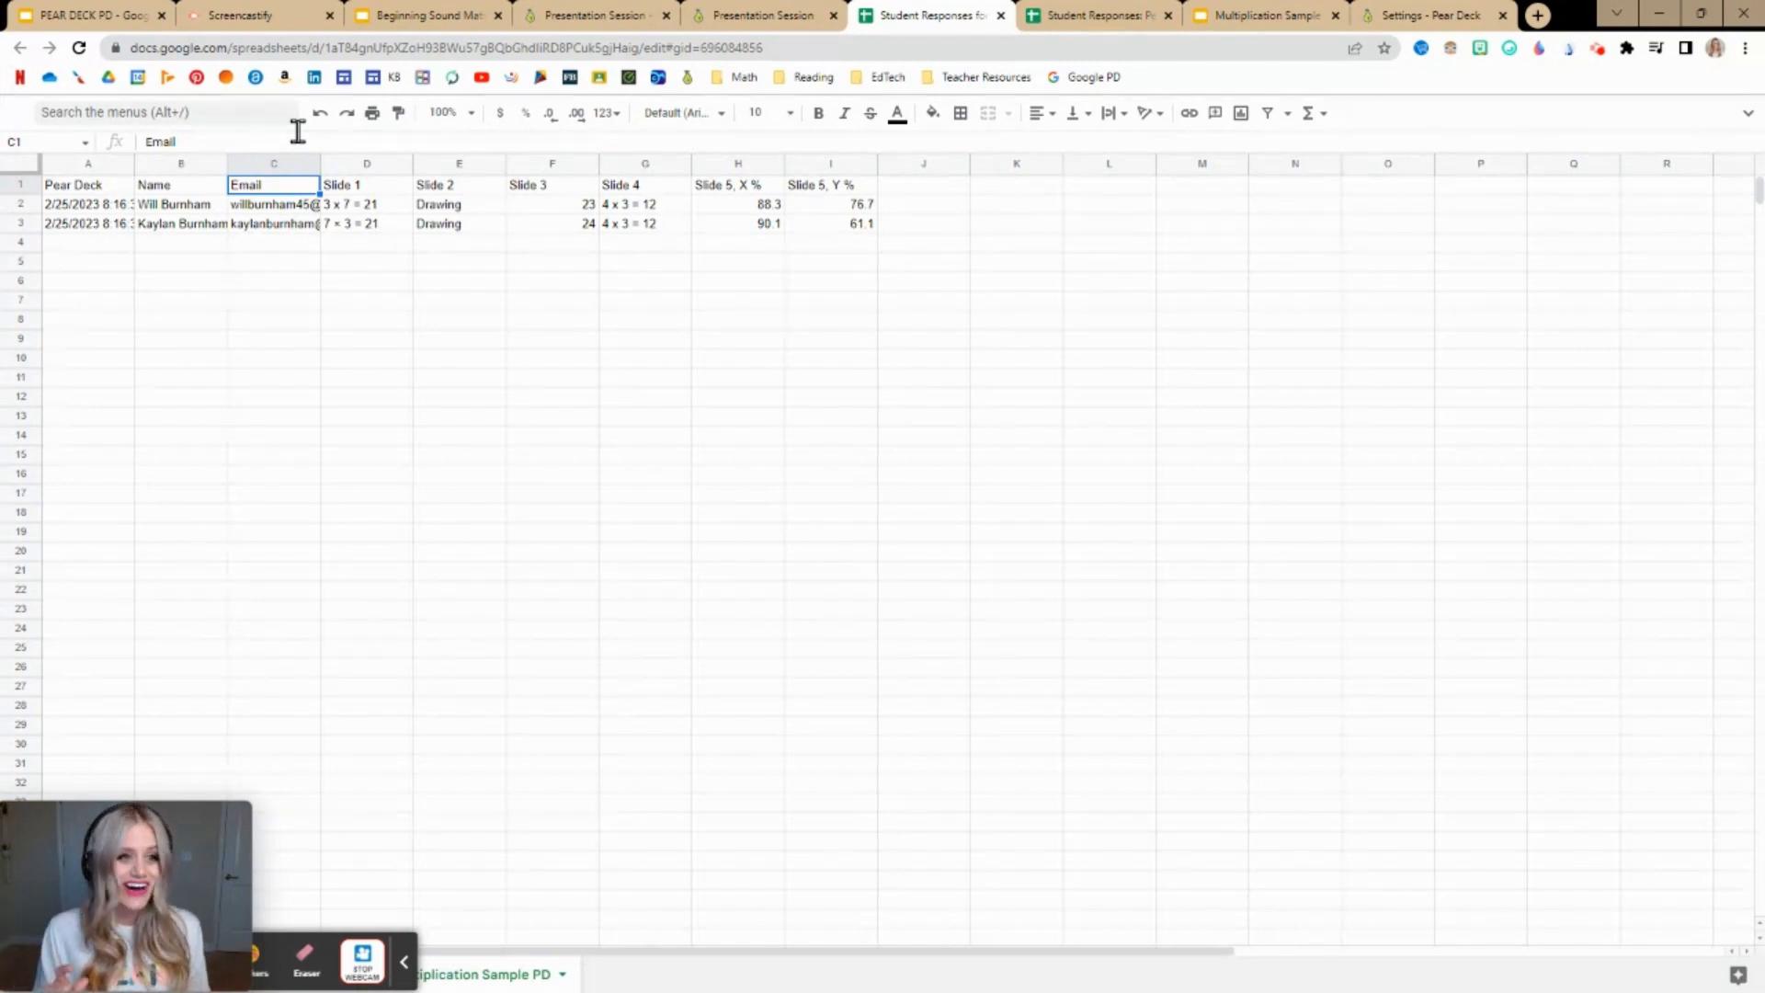
left_click(365, 190)
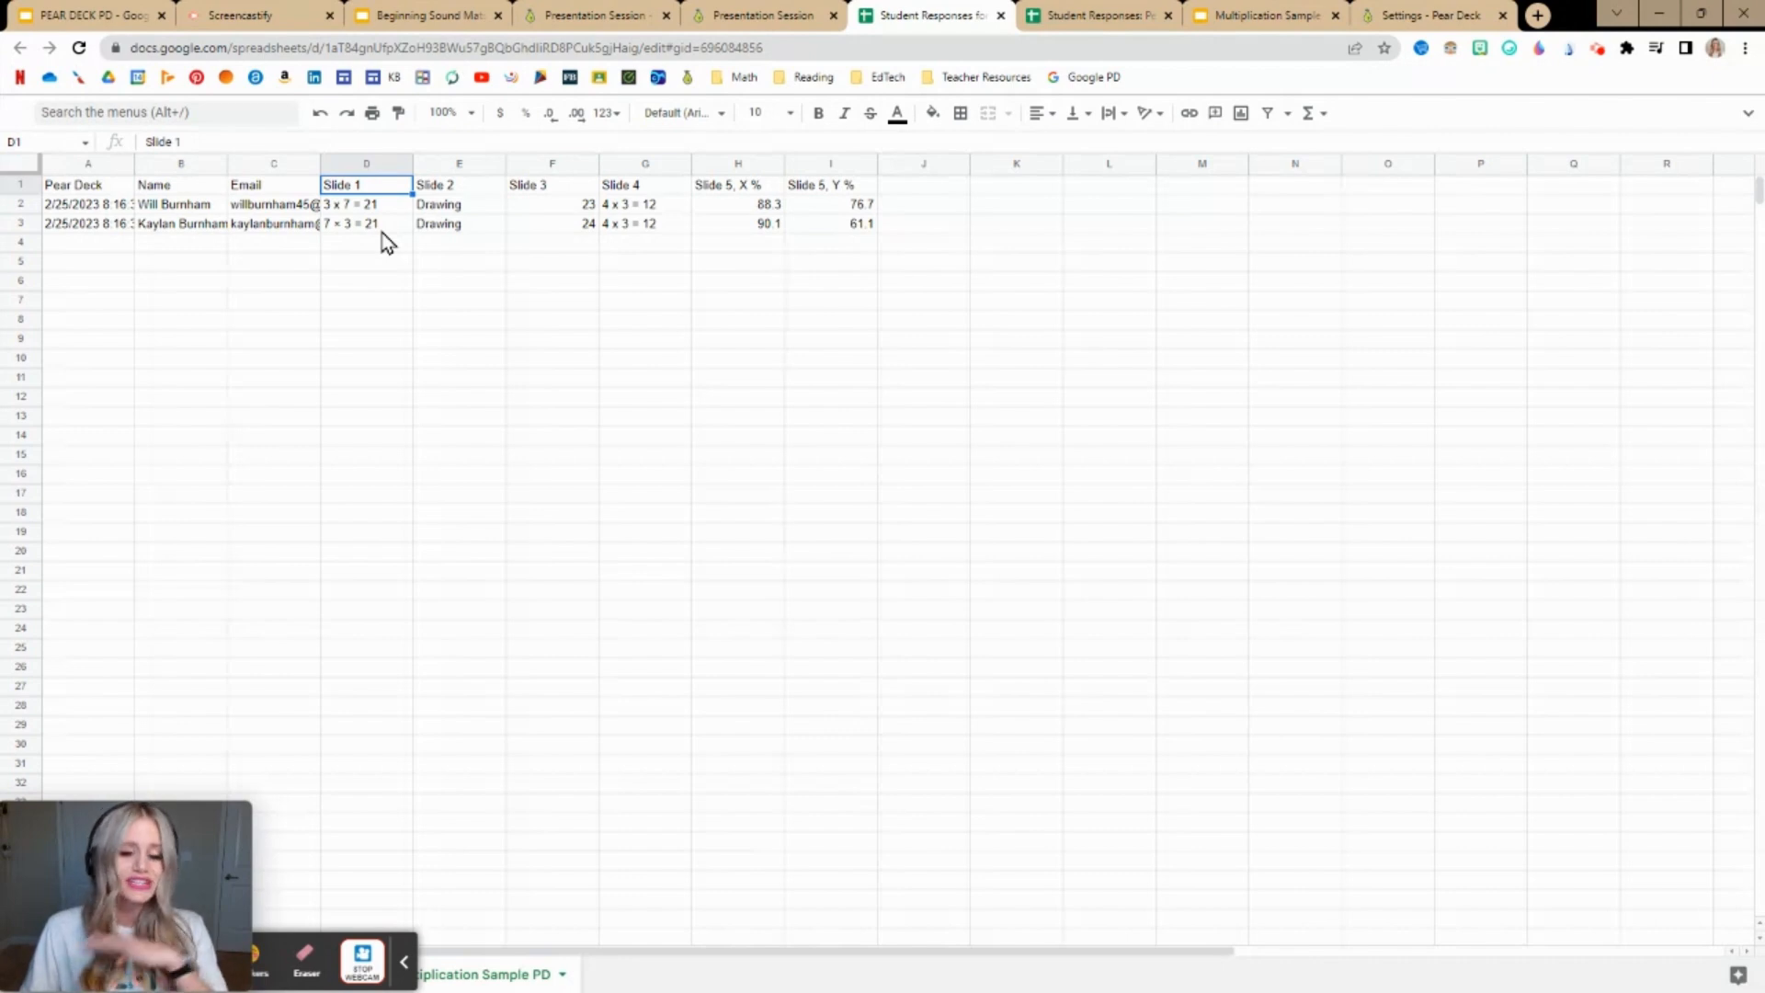
left_click(451, 191)
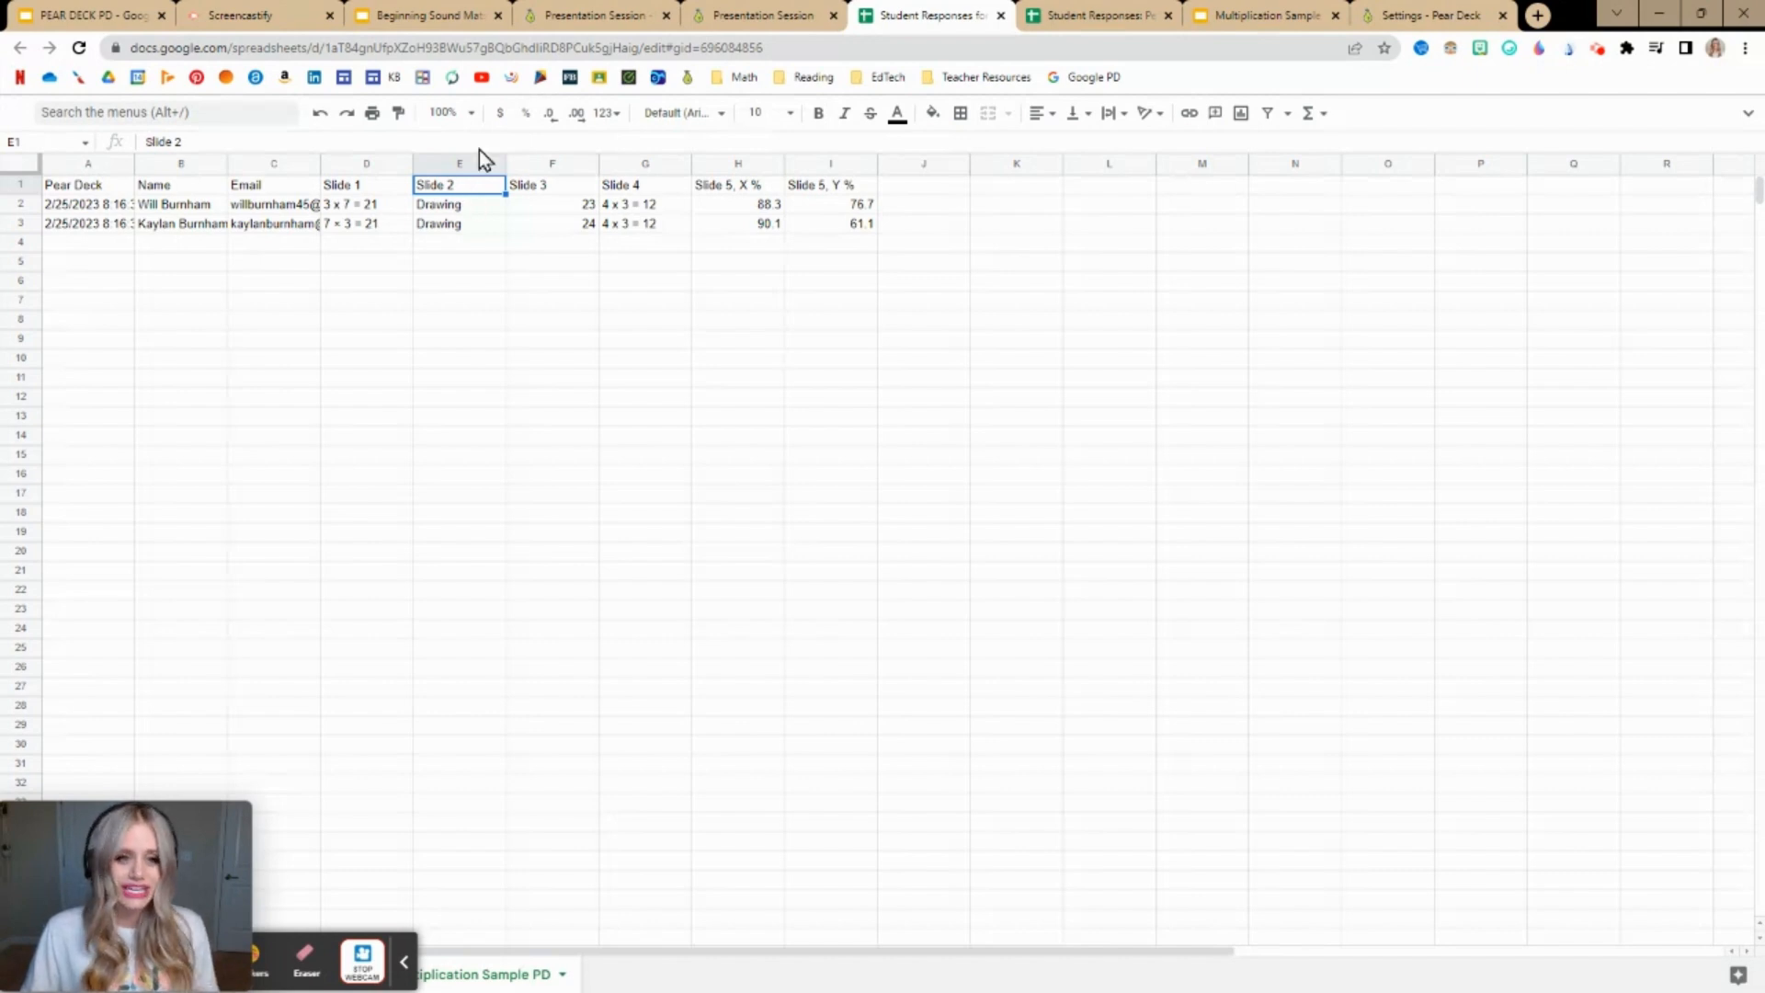
Check the slide 2 question in the Pear Deck projector view and return to the exported spreadsheet.
left_click(565, 8)
left_click(704, 11)
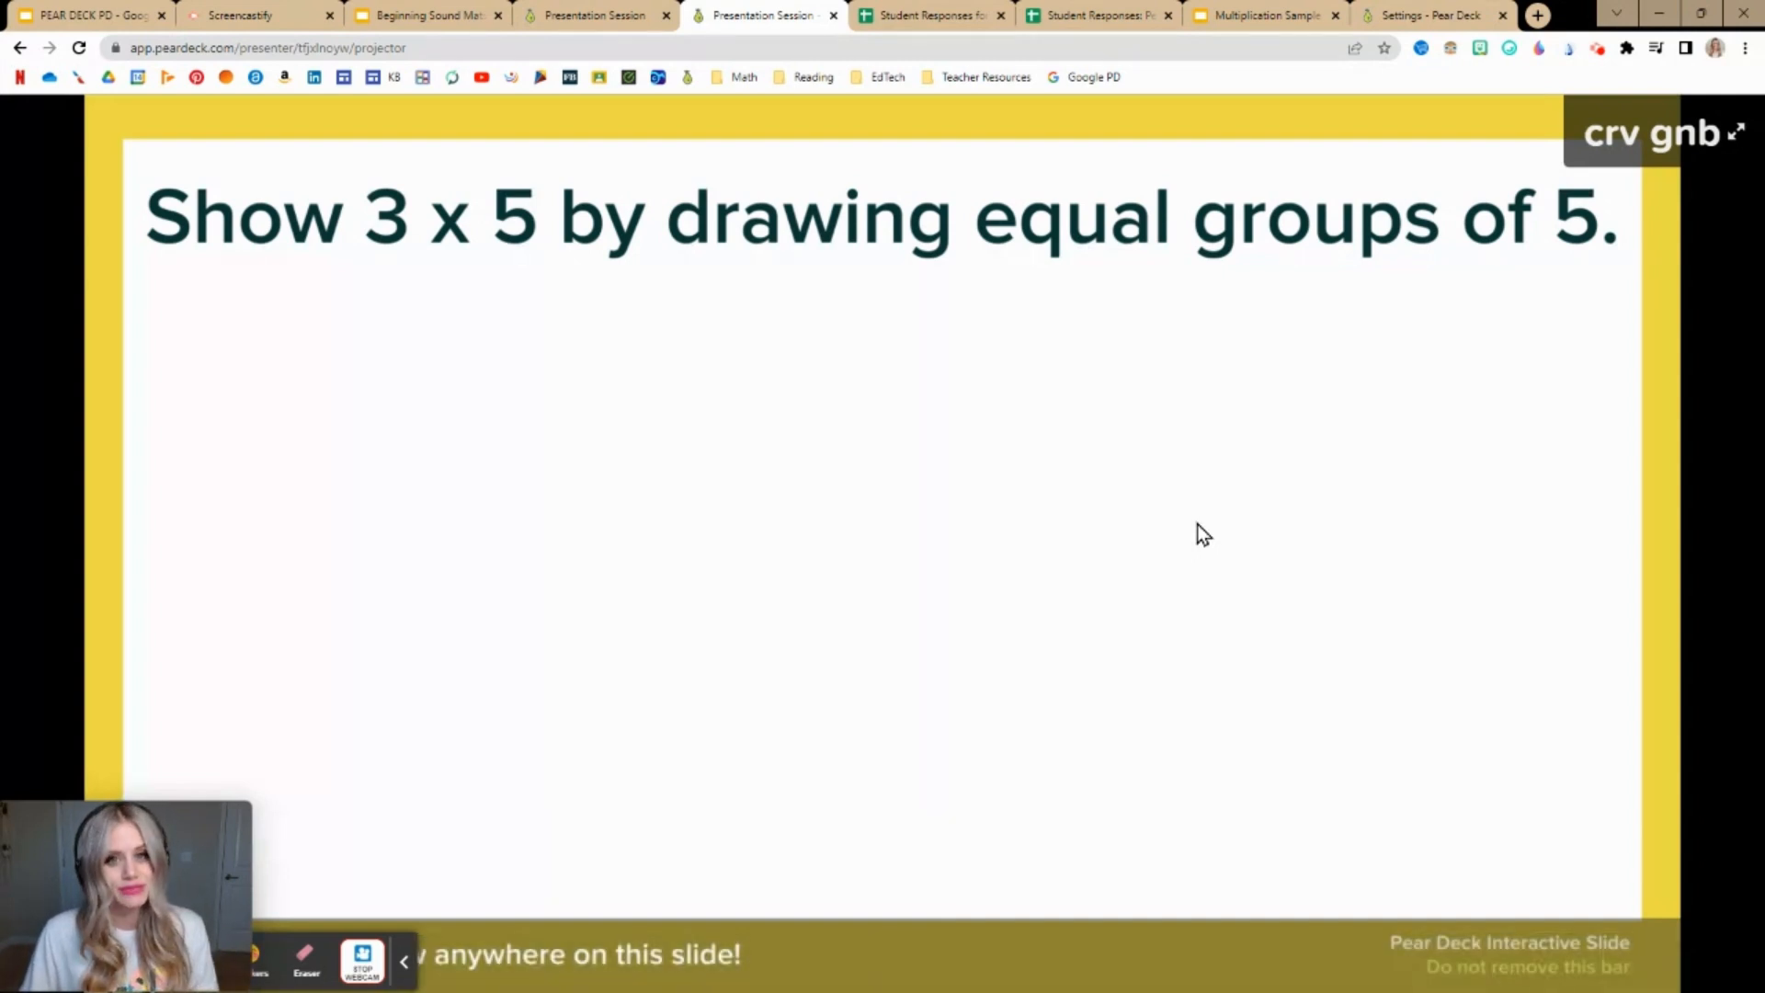
left_click(955, 20)
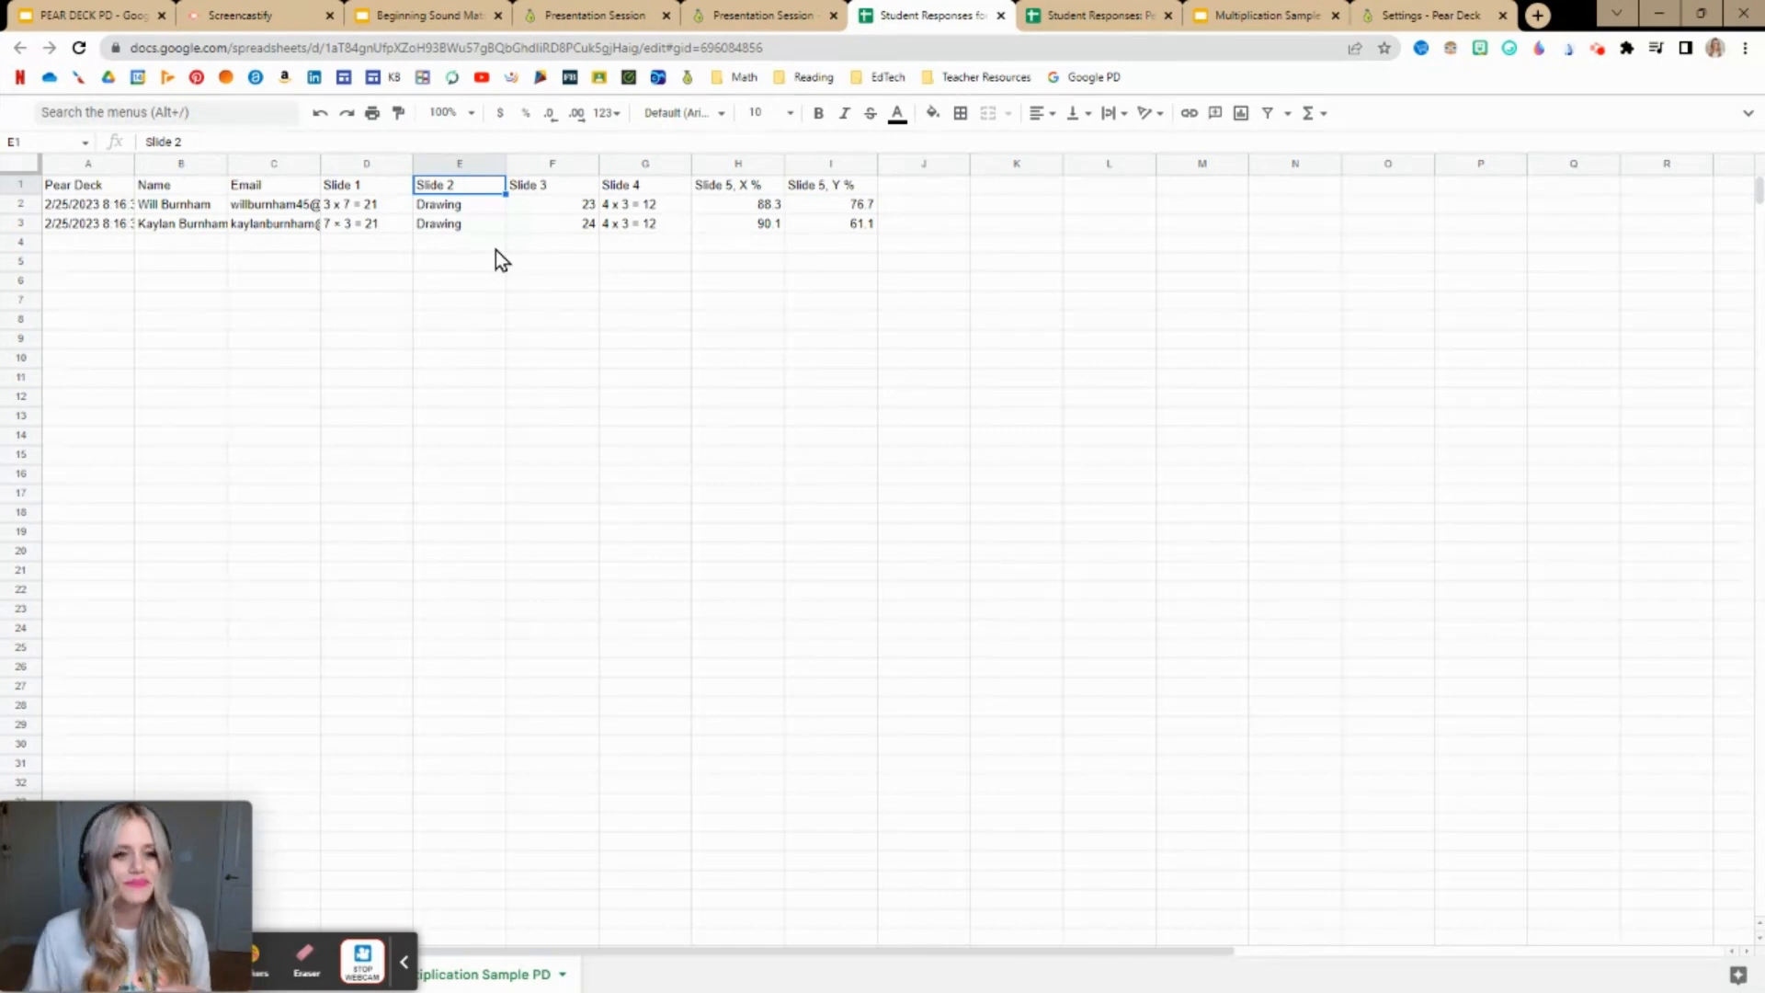
Examine the Slide 3 and Slide 4 columns, checking the slide 4 question in the Pear Deck projector view.
left_click(571, 187)
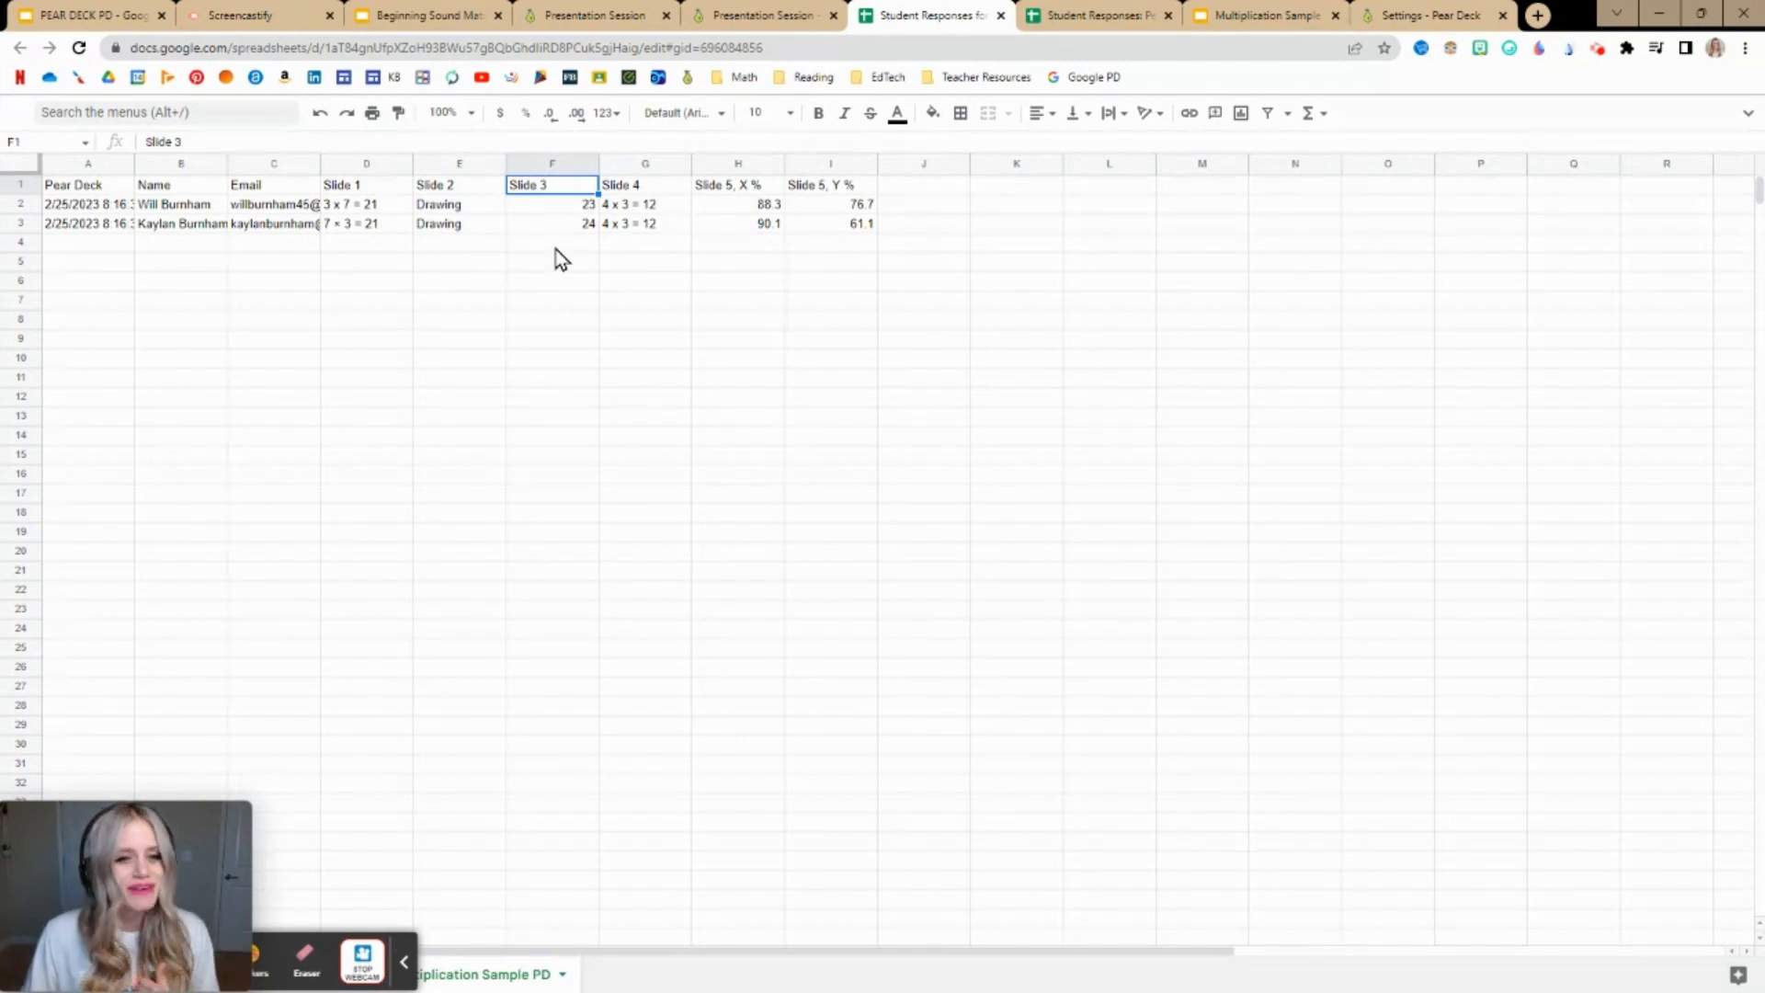
left_click(662, 189)
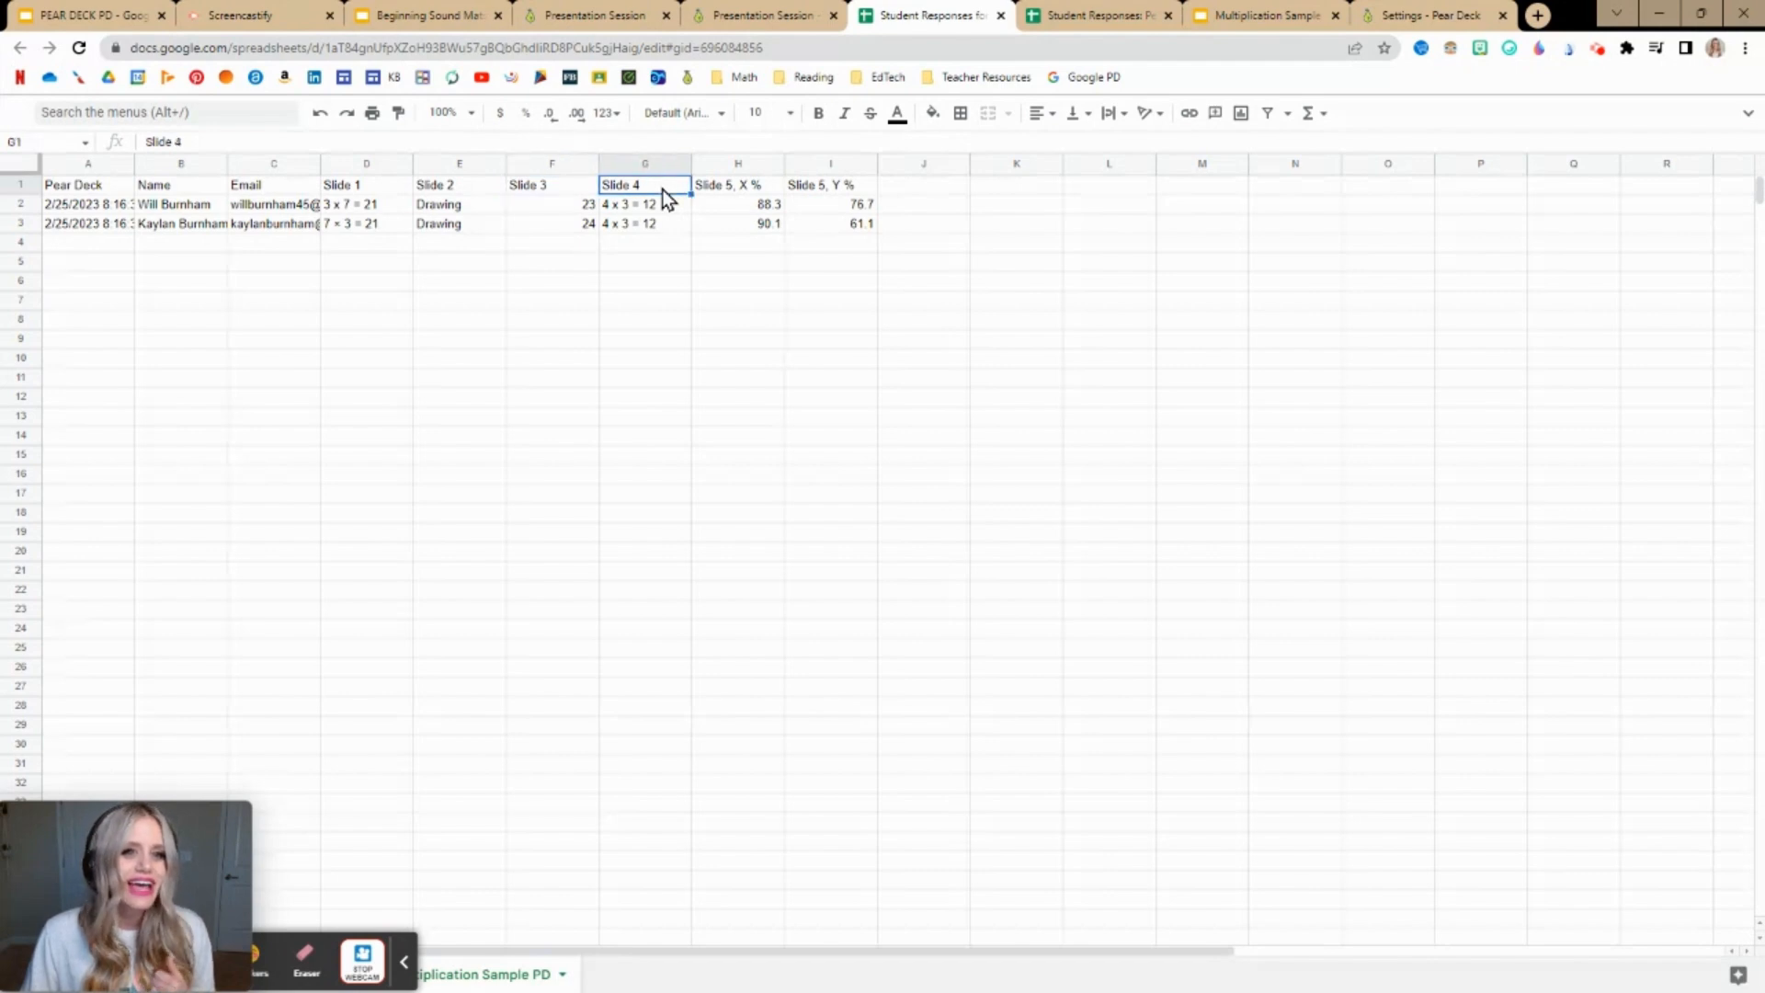
left_click(655, 16)
left_click(724, 10)
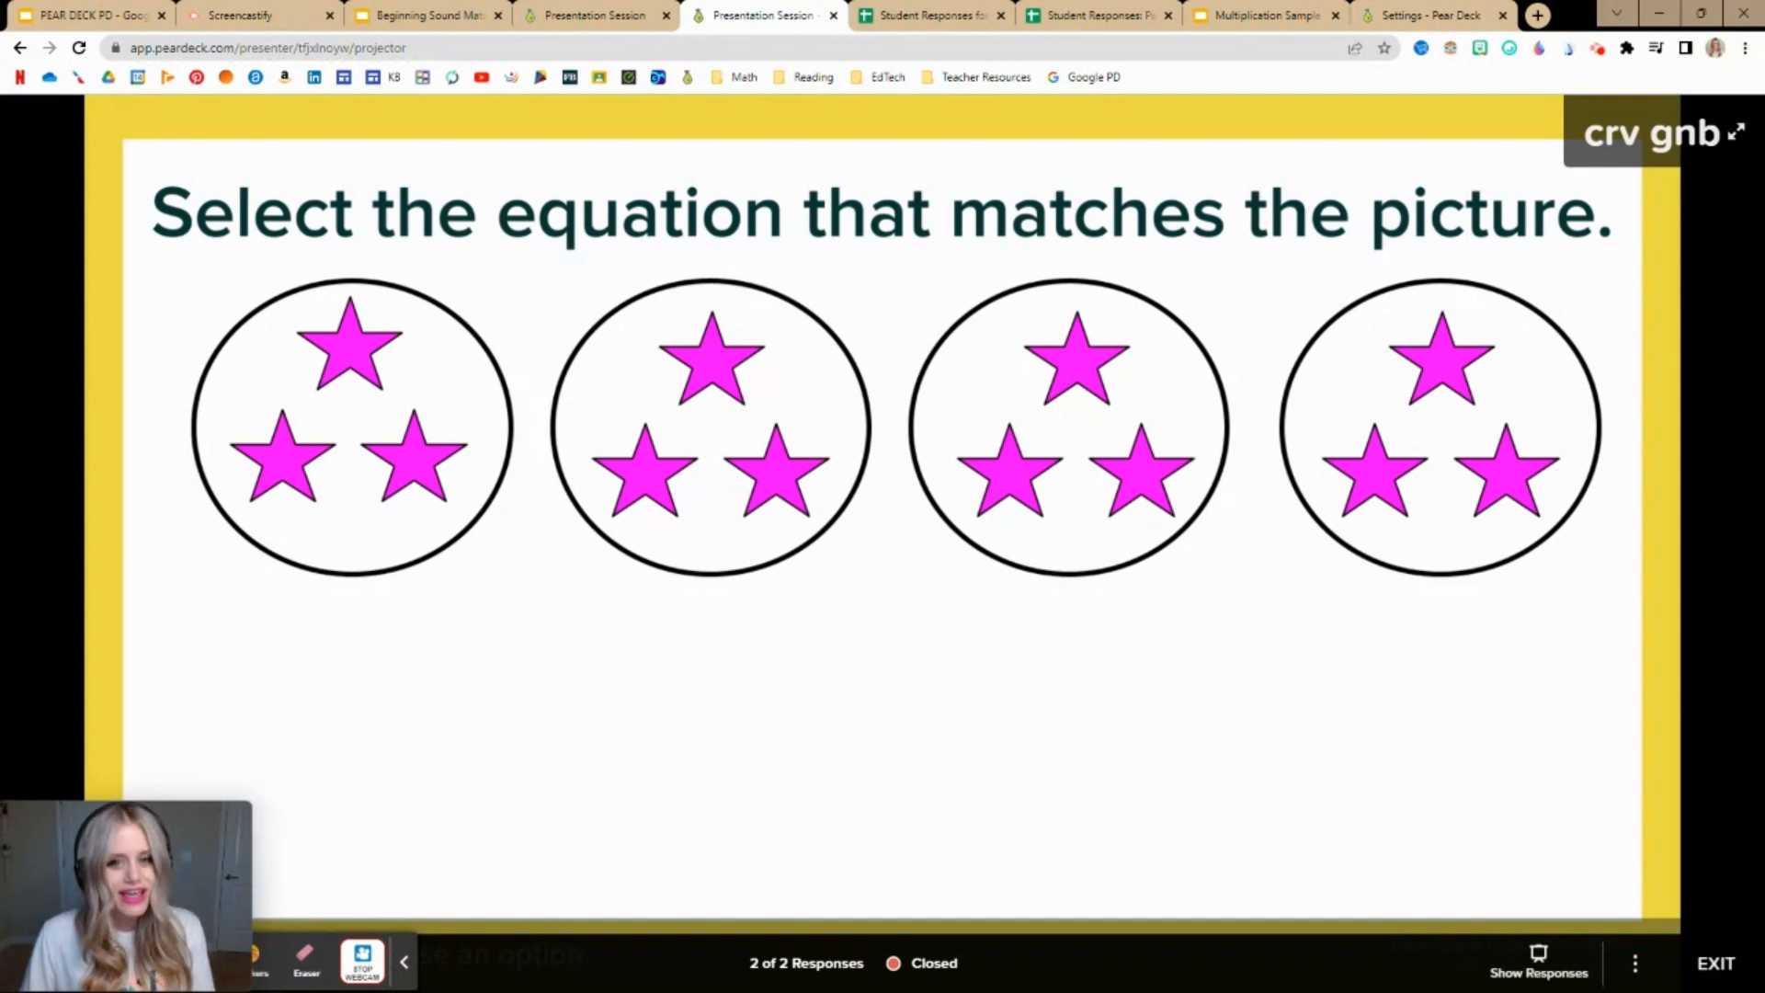
left_click(891, 11)
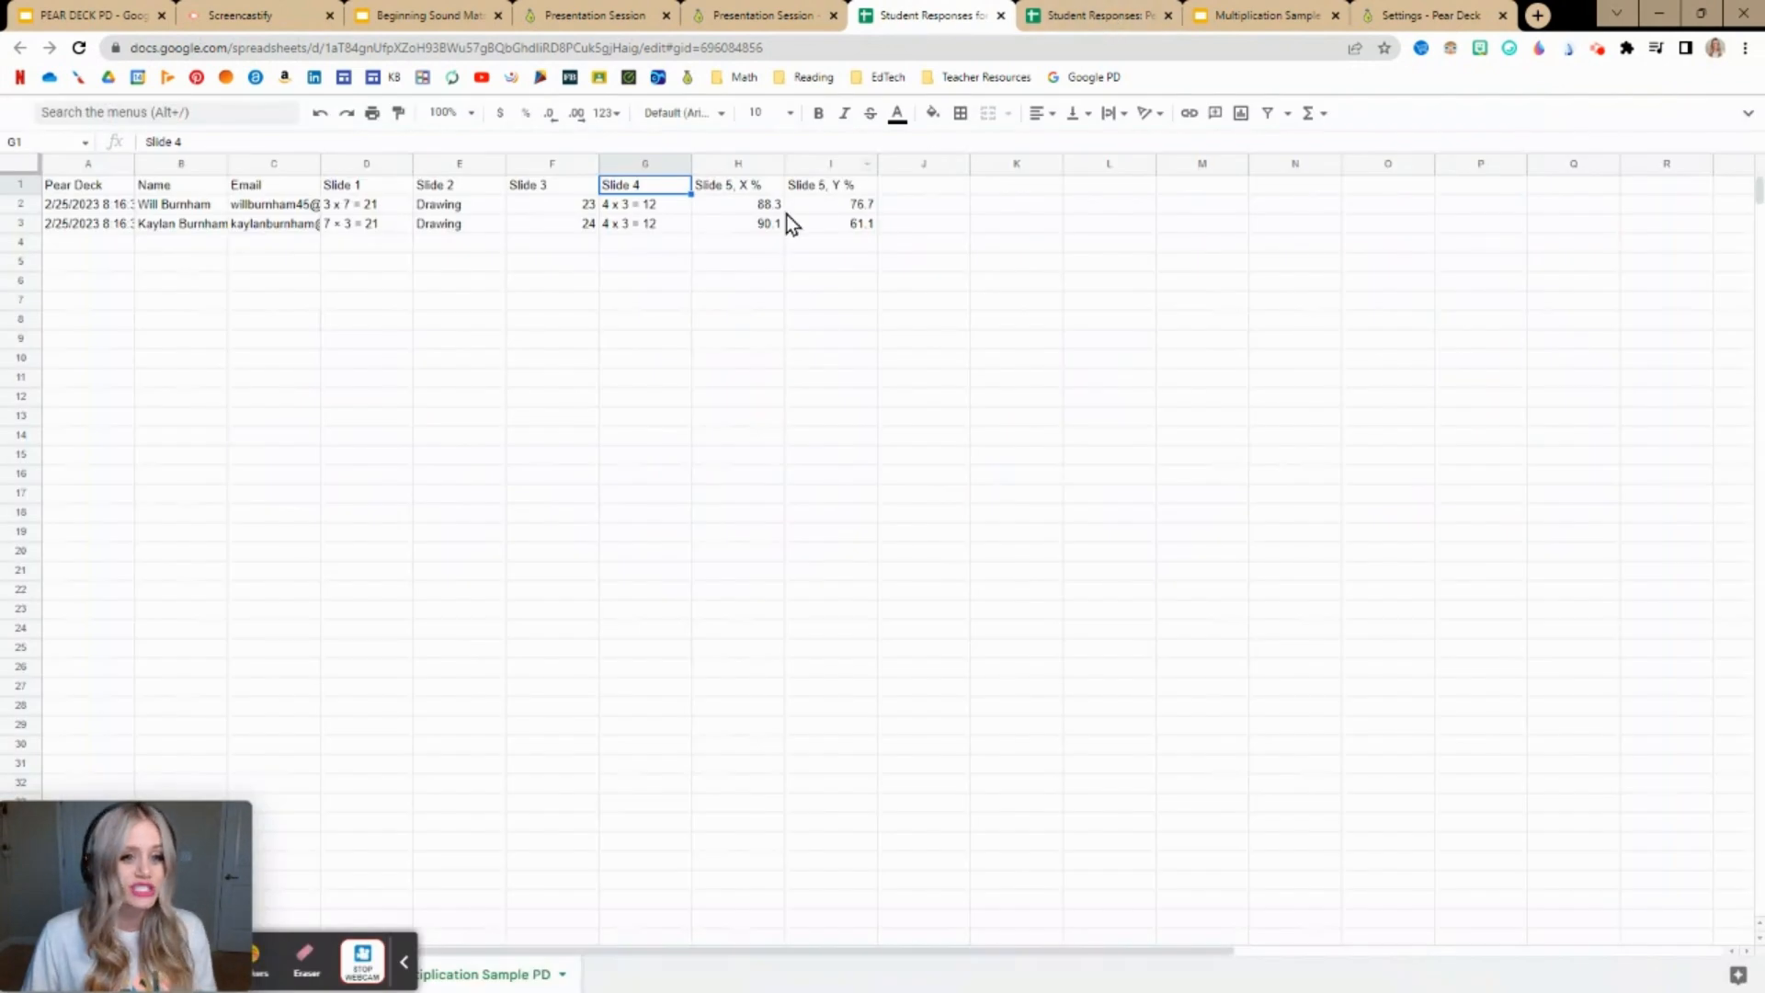
Review both students' Slide 4 answers and the Slide 5 X % and Y % columns in the exported spreadsheet.
left_click(658, 207)
left_click(660, 226)
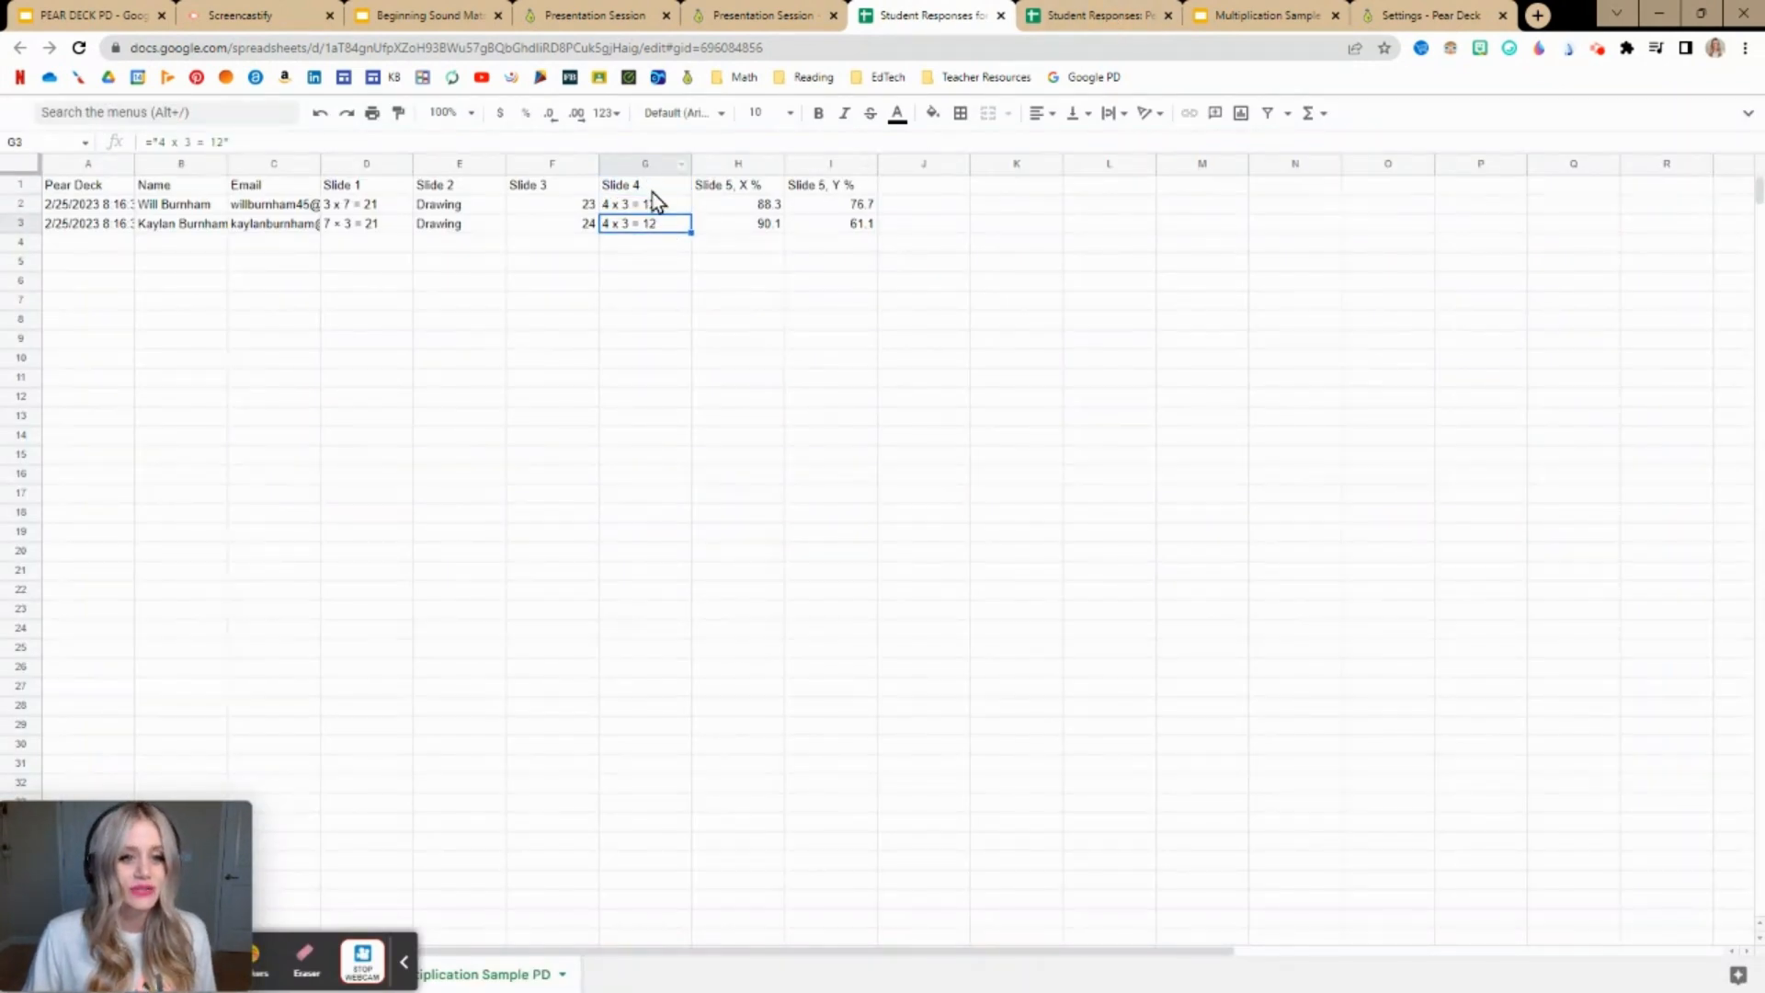
left_click(652, 188)
left_click(861, 190)
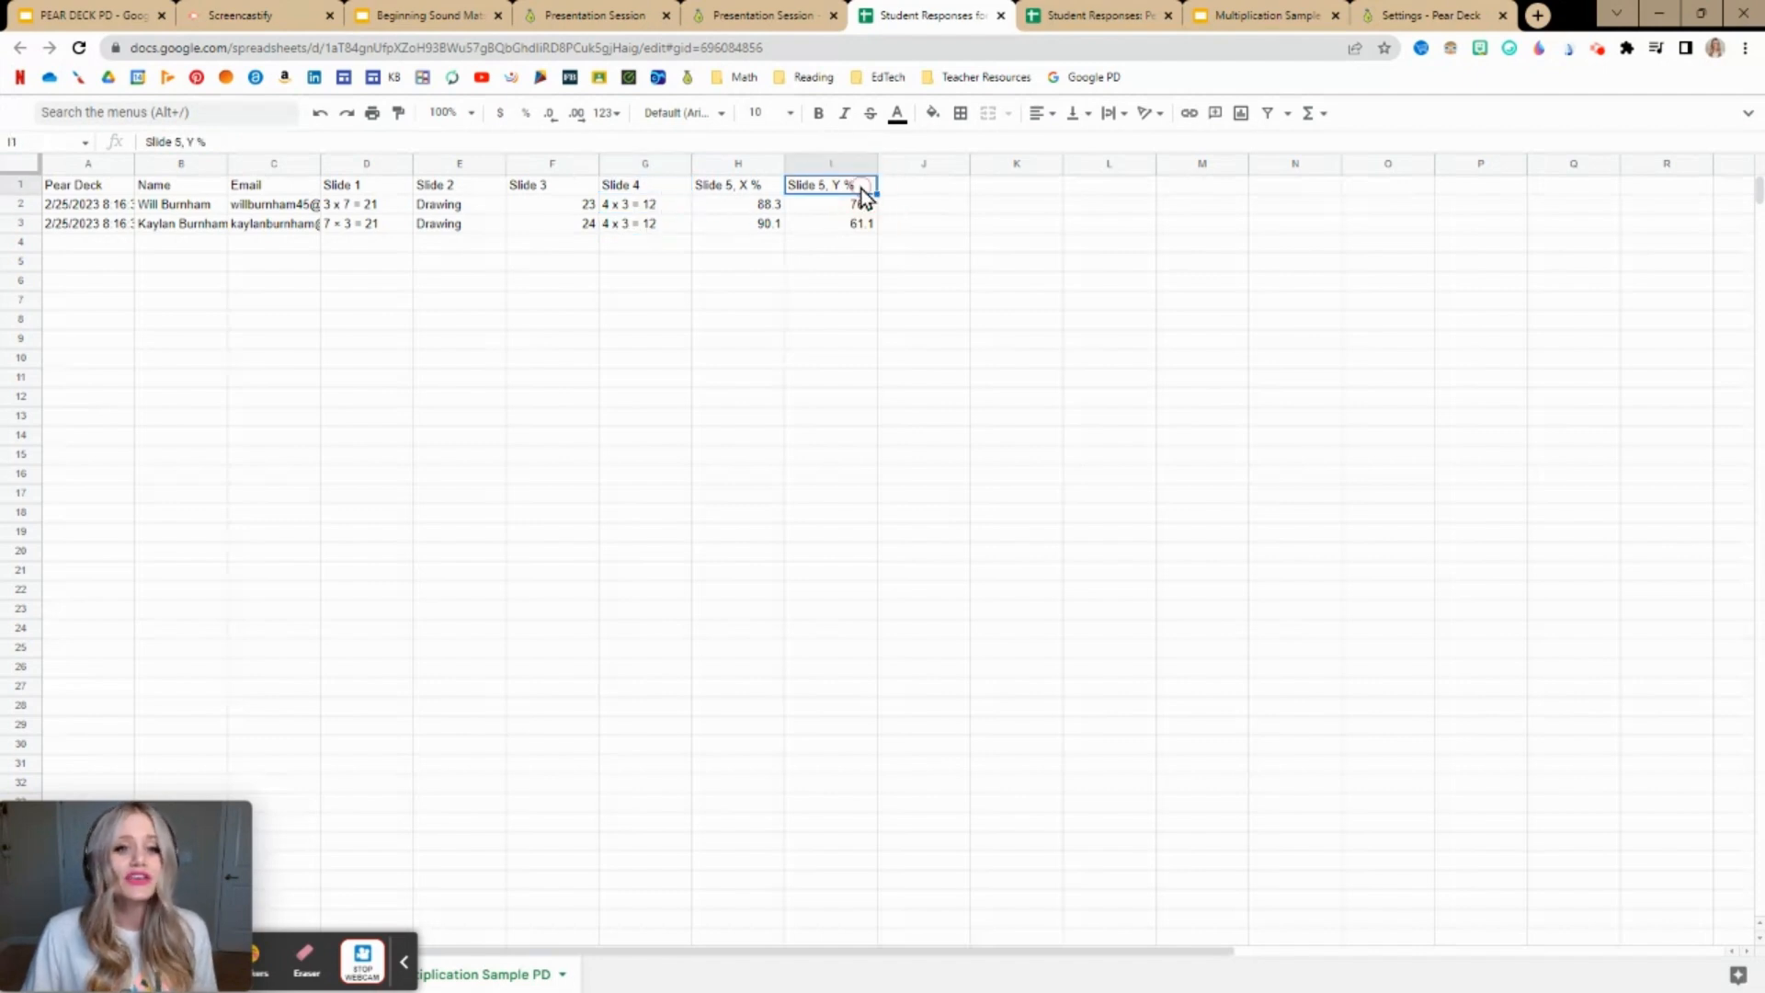
left_click(722, 191)
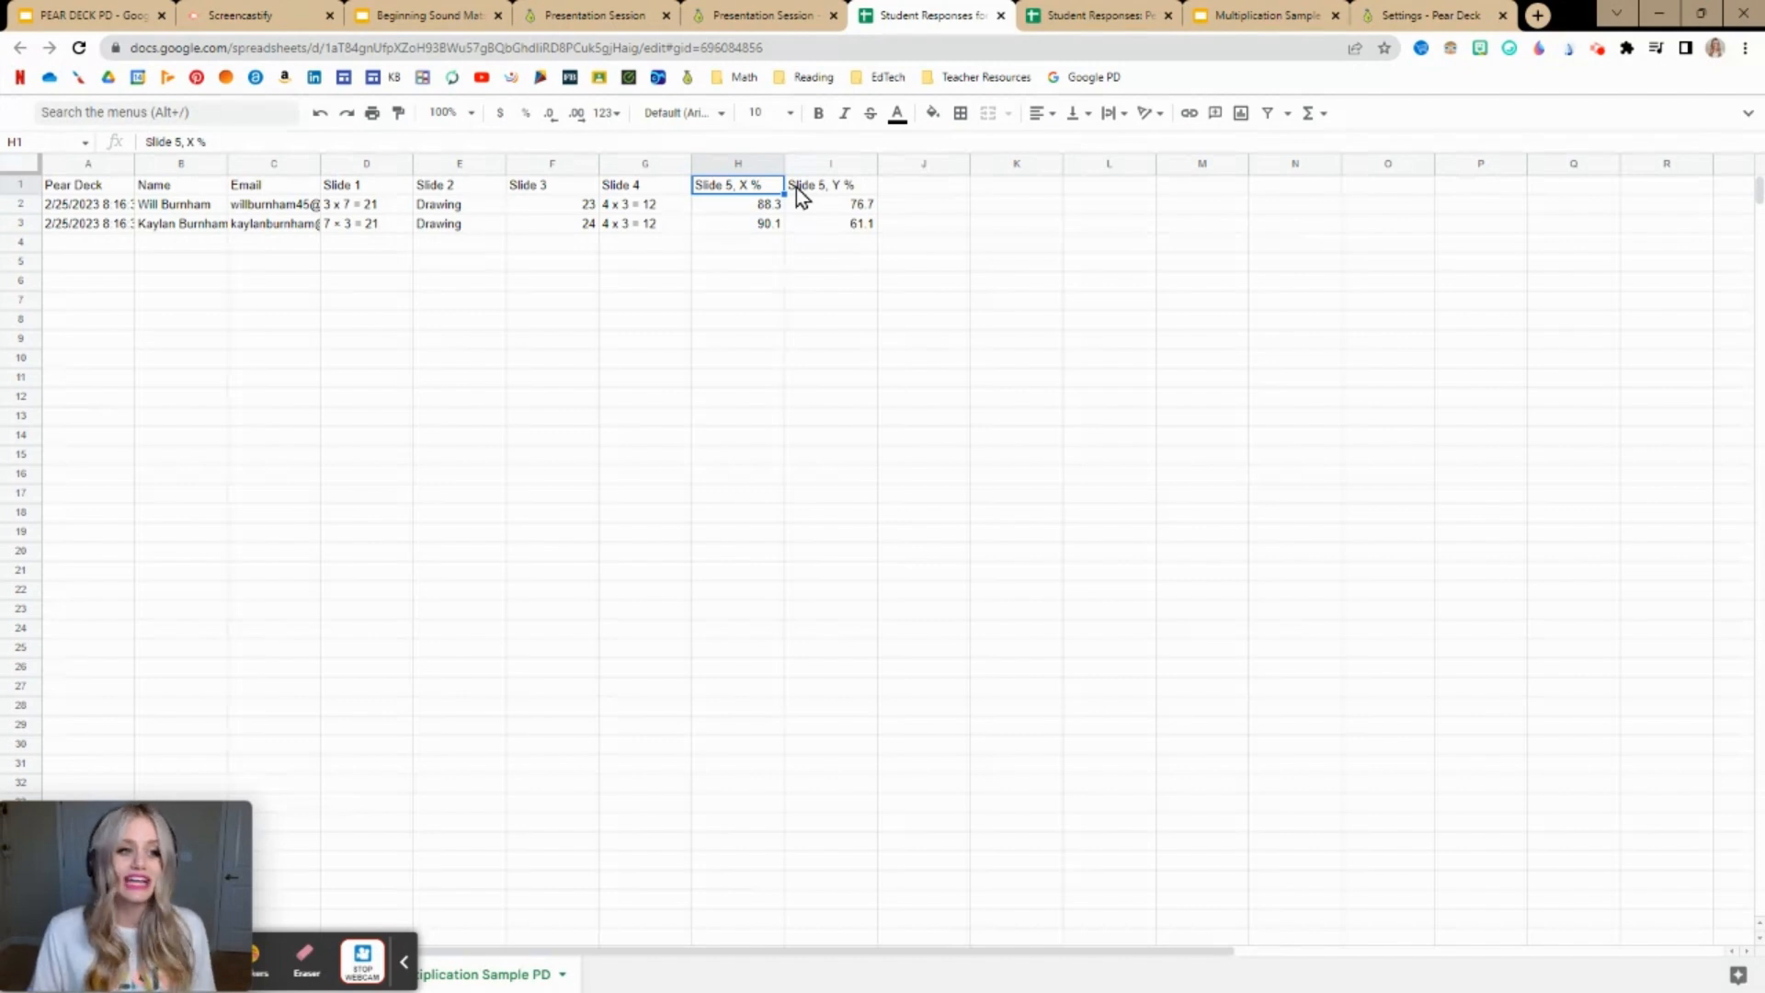
Compare the formatted, color-coded Student Responses spreadsheet with the raw export, ending on the formatted one.
left_click(1083, 15)
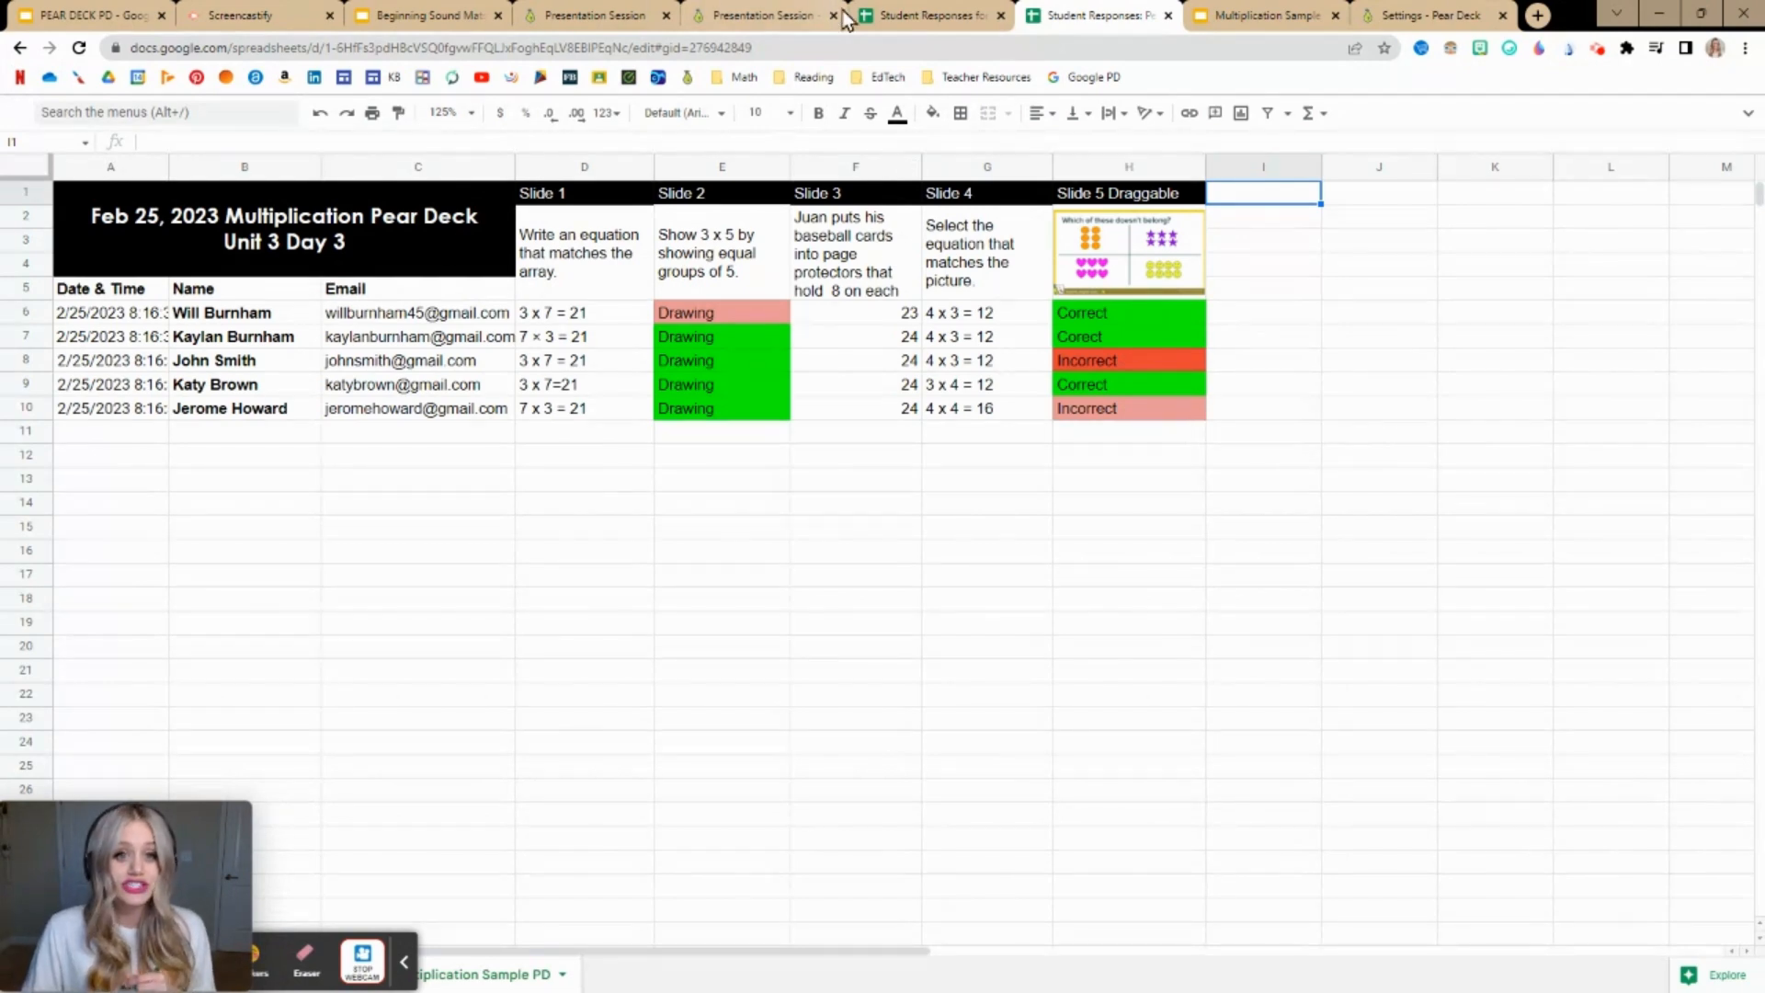
left_click(956, 14)
left_click(1164, 13)
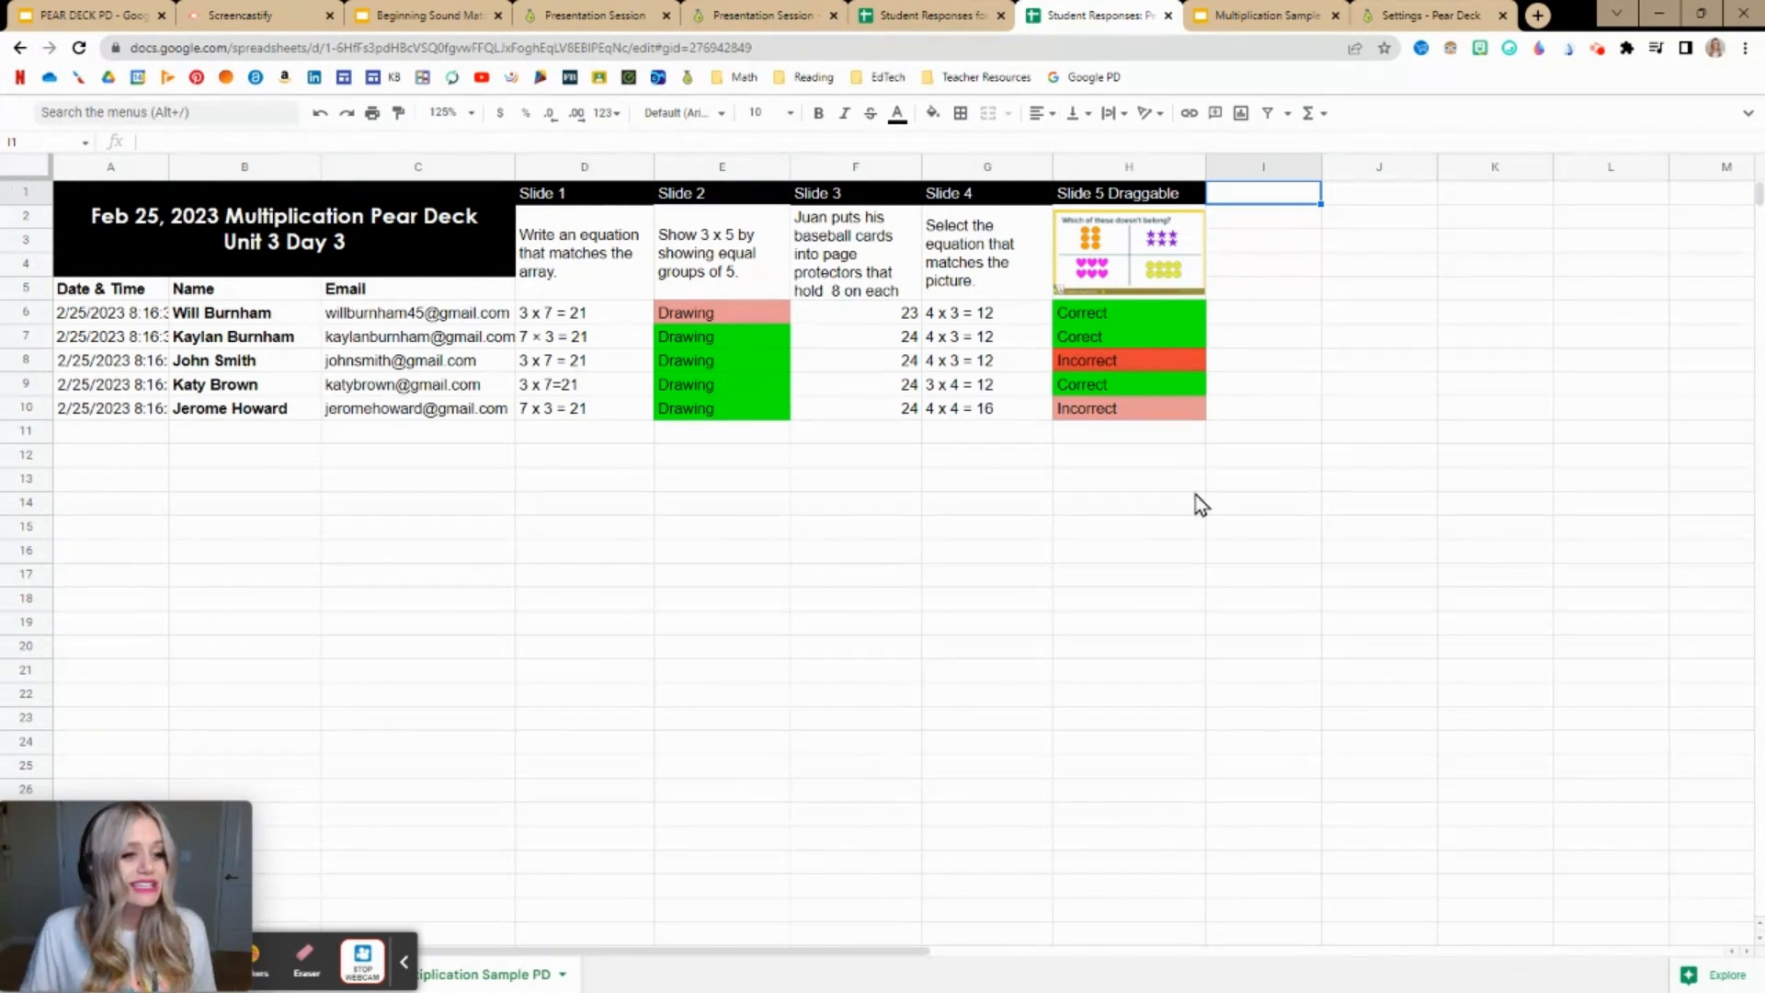
Review the merged title cell and the Date & Time, Name and Email headers in the formatted spreadsheet.
left_click(341, 237)
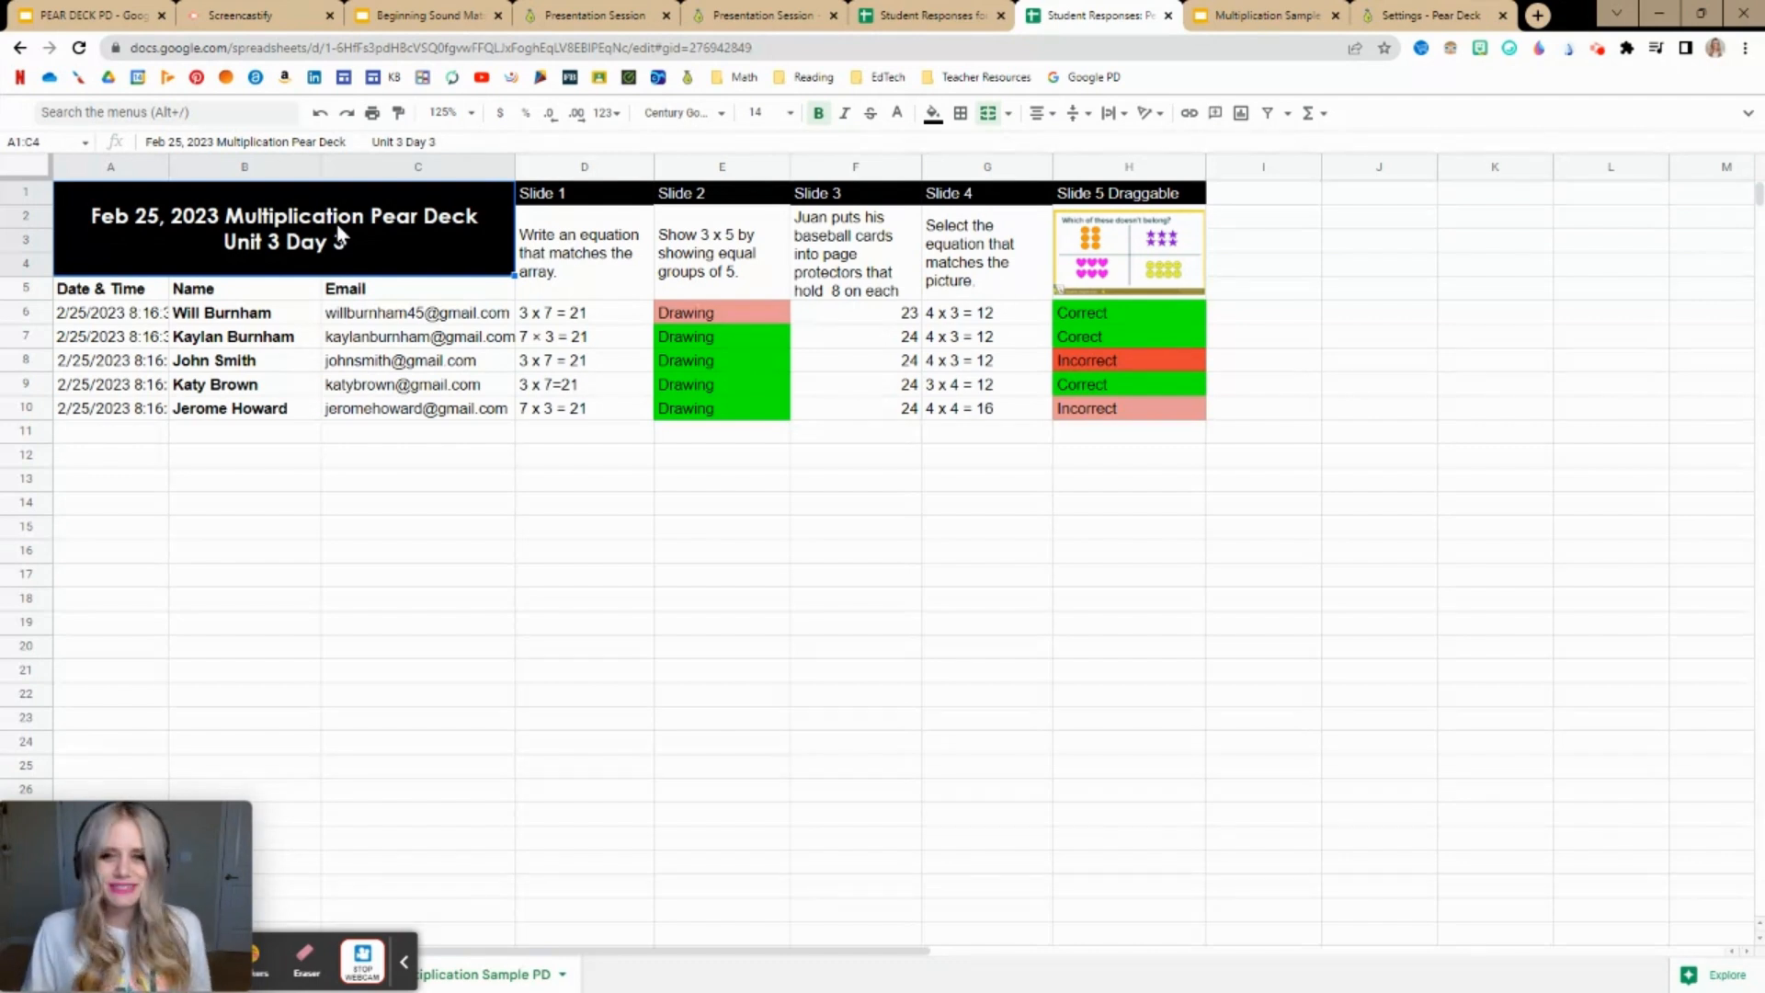
left_click(366, 512)
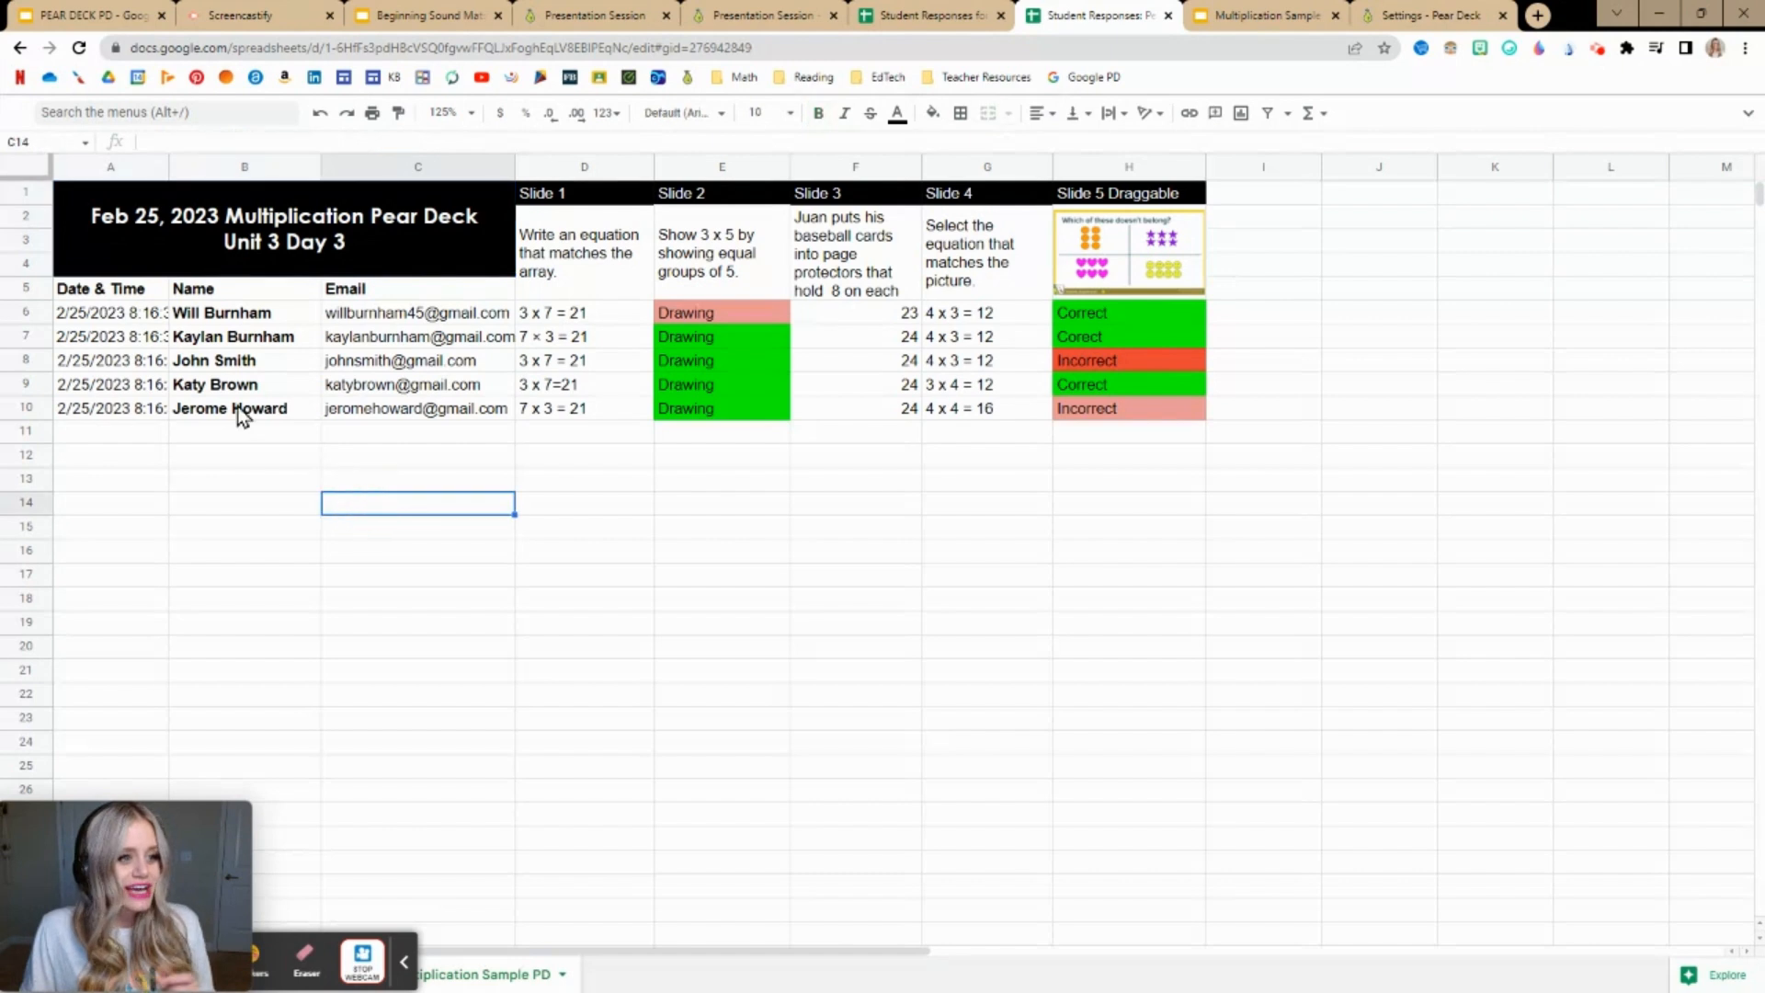
left_click(136, 290)
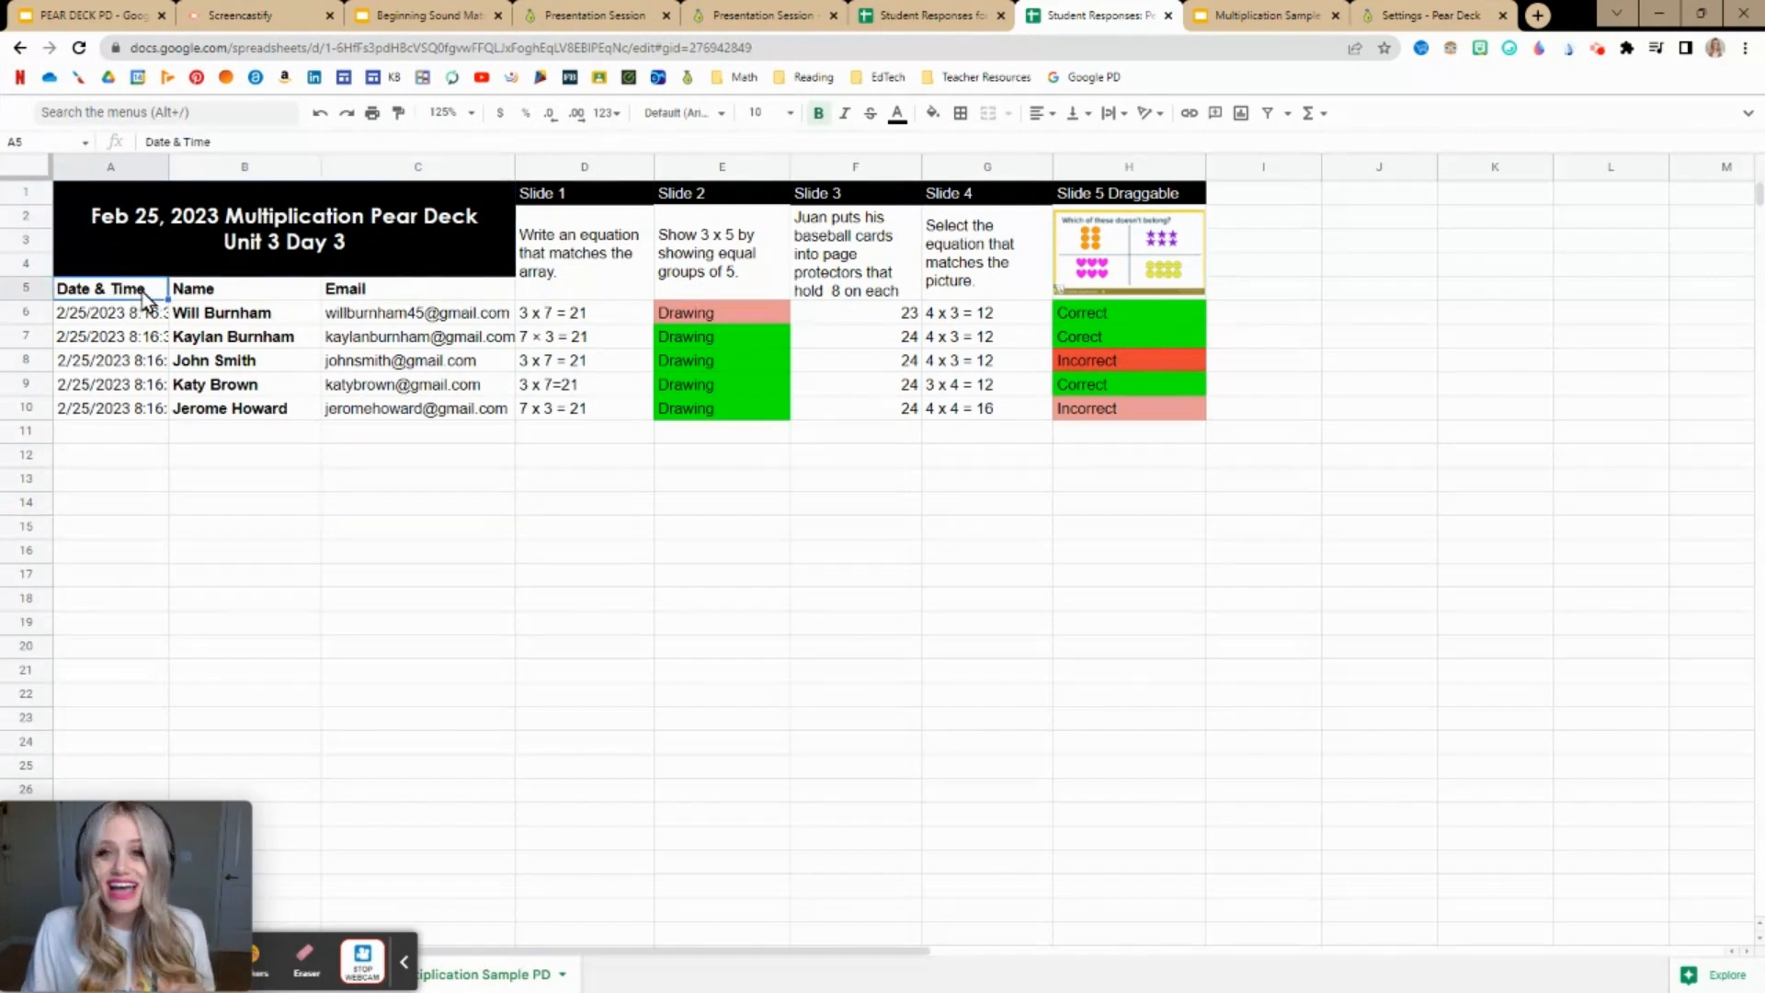
left_click(274, 301)
left_click(456, 293)
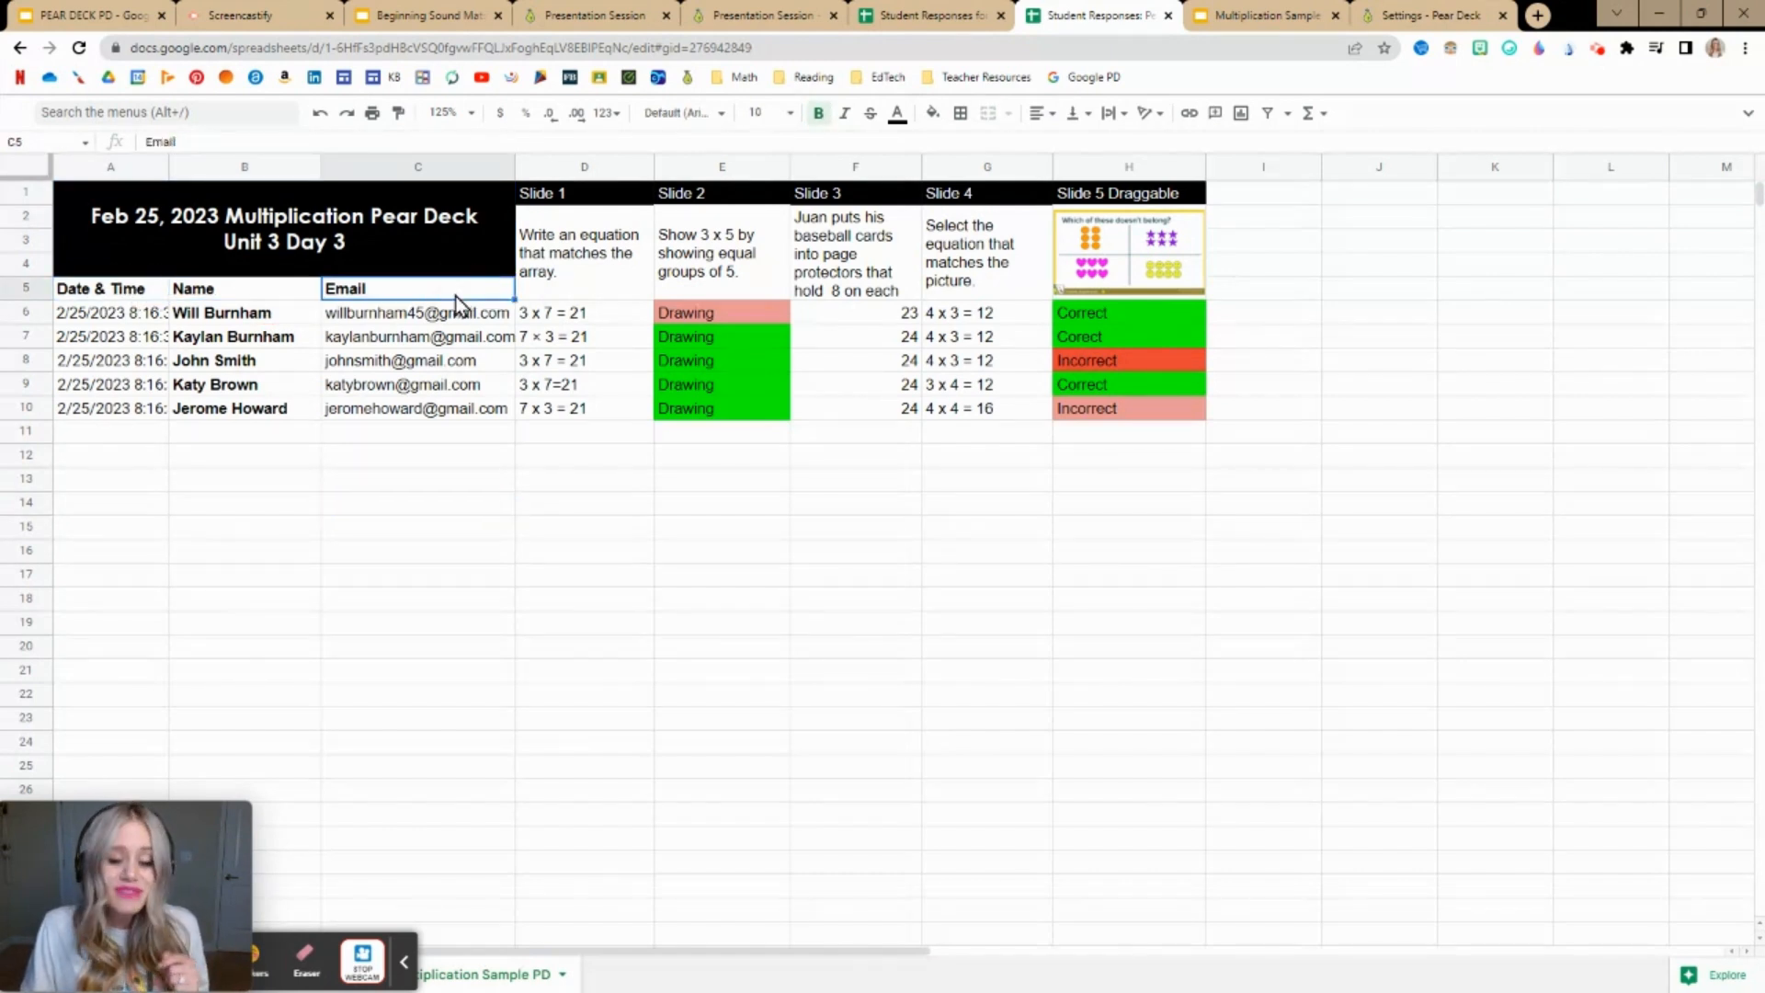
Review the Slide 1 header and the row of question prompts for Slides 1 to 5 in the formatted spreadsheet.
left_click(566, 194)
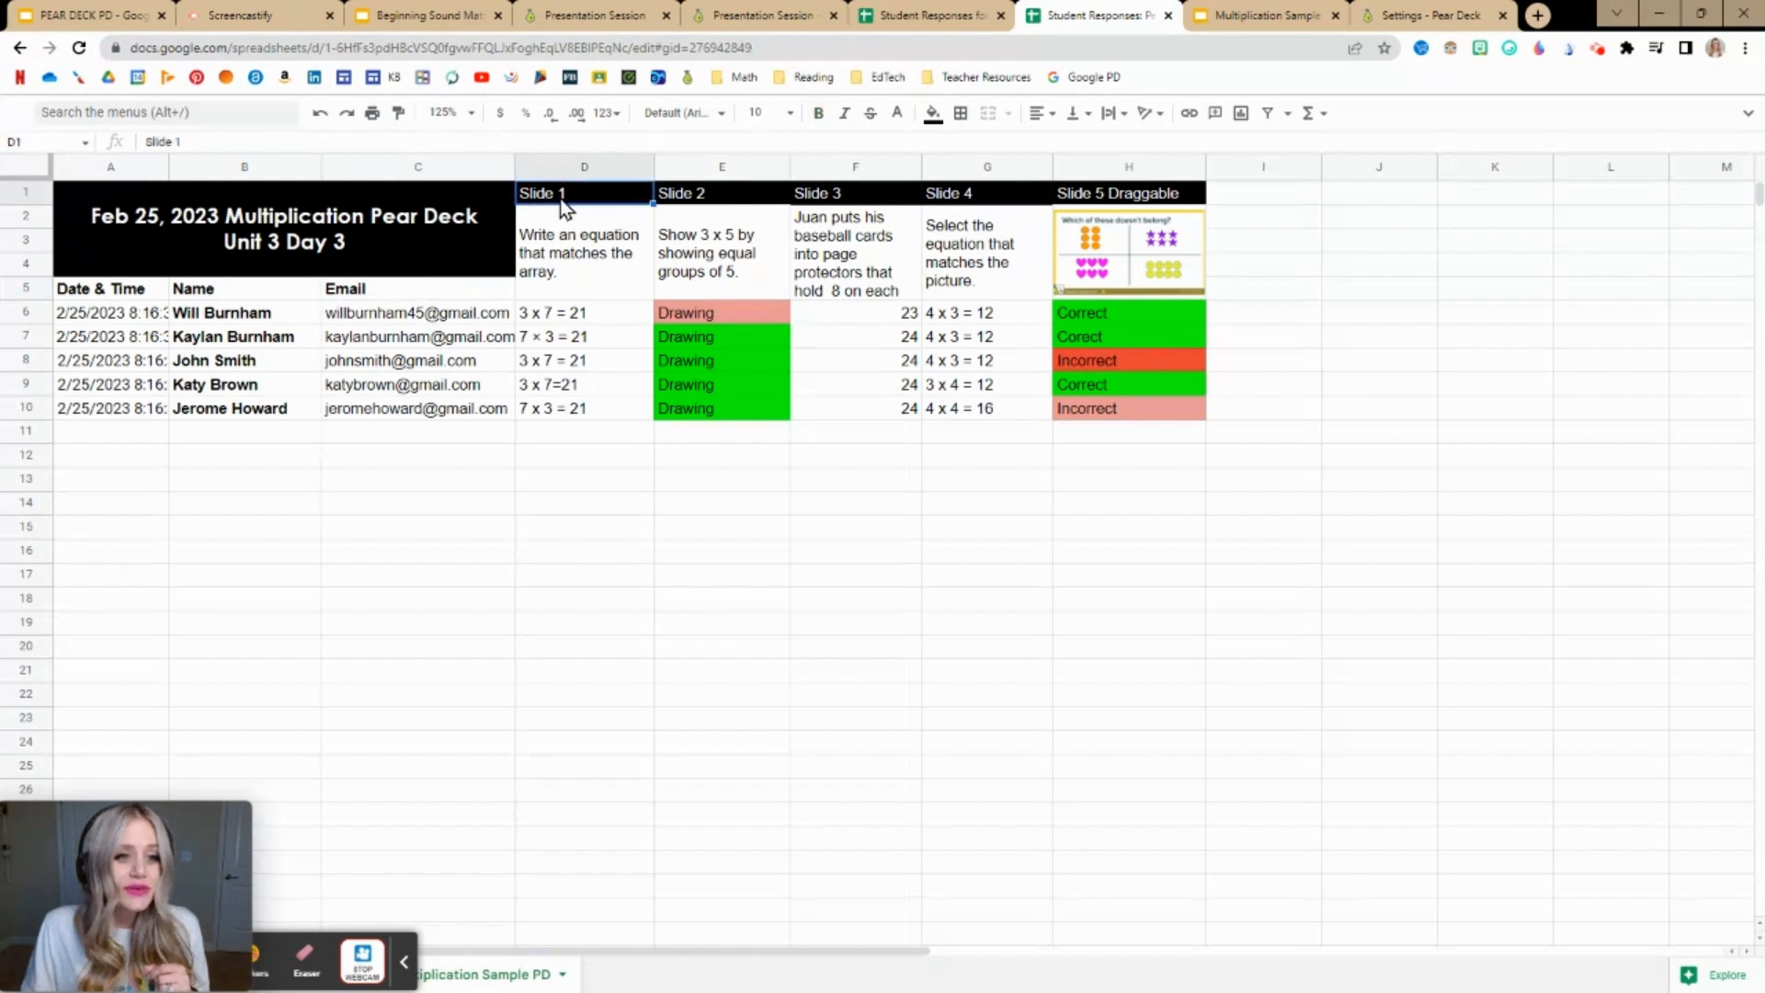
left_click(628, 200)
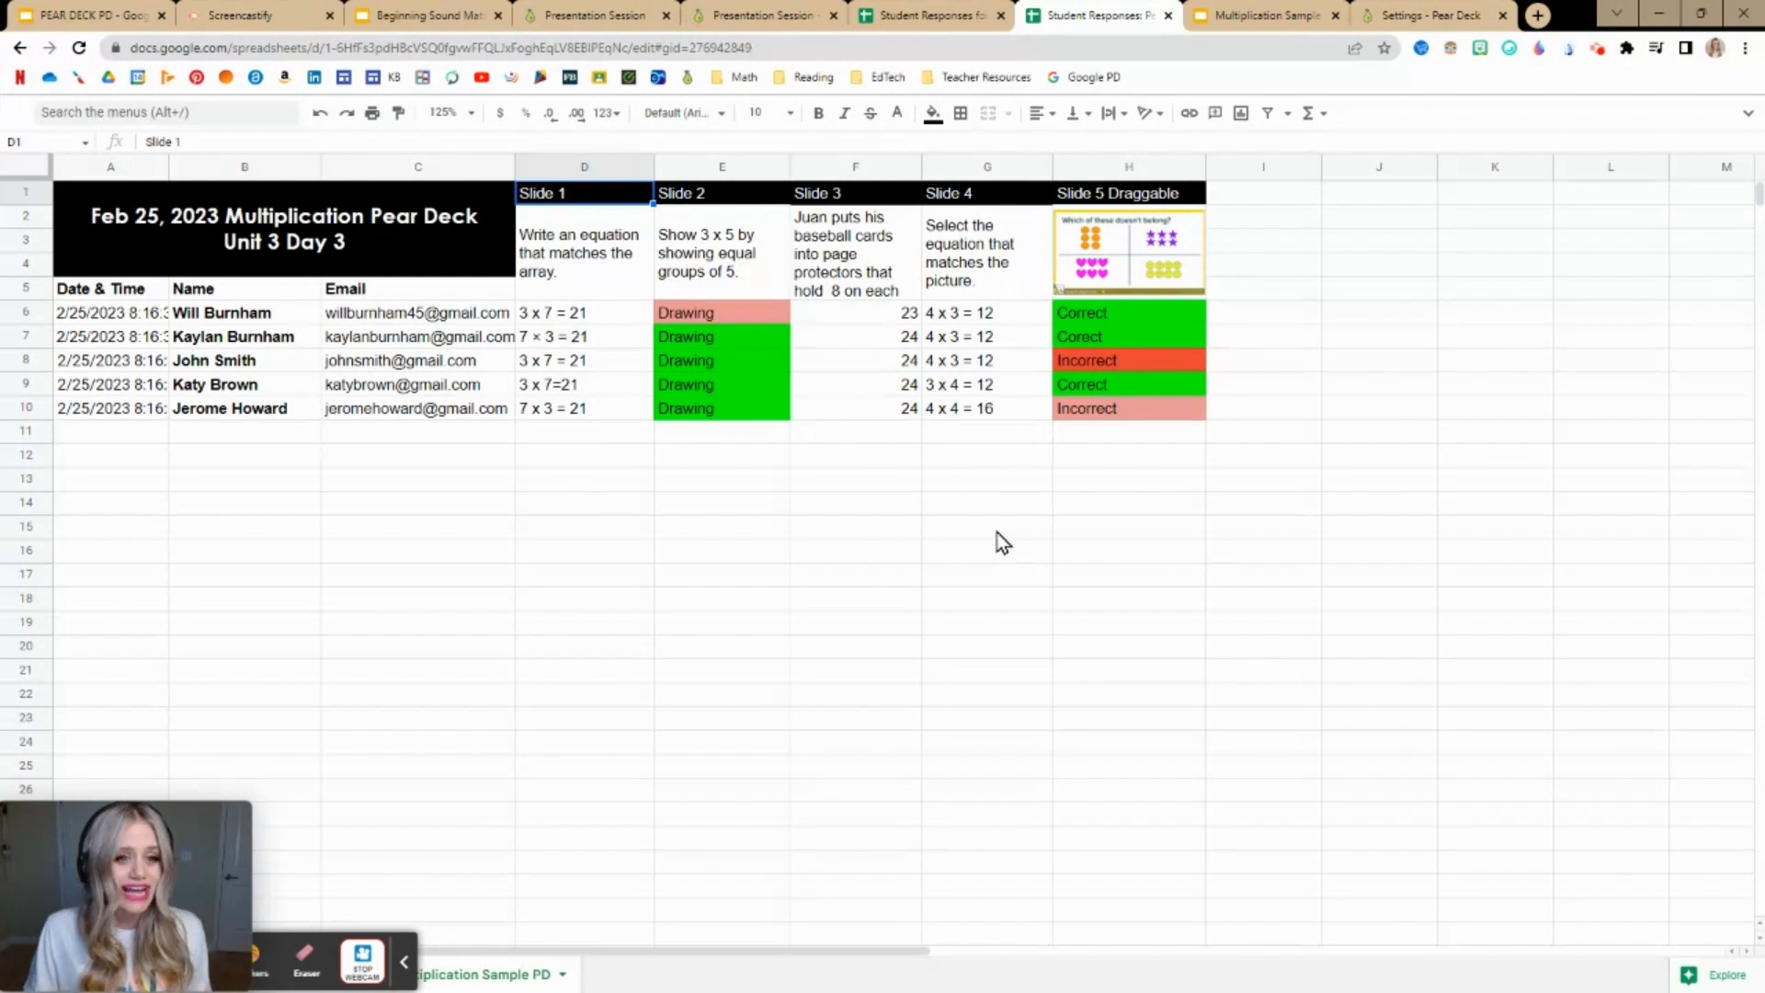
left_click(548, 203)
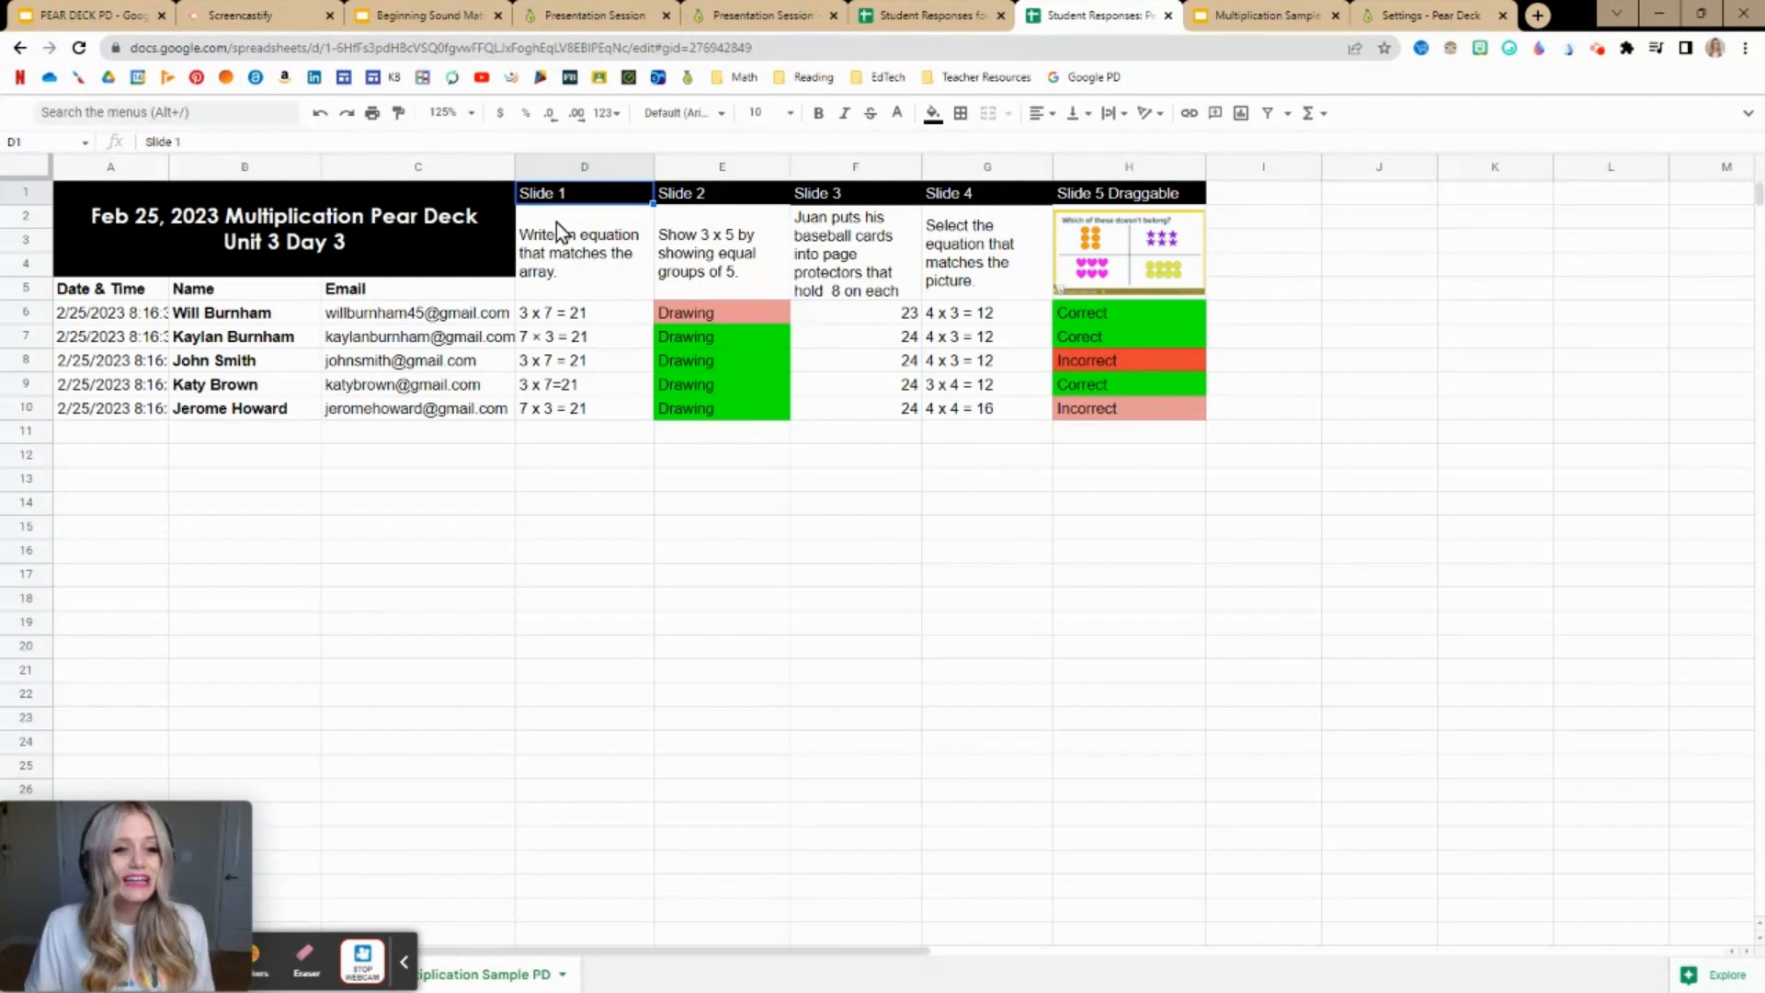
left_click(559, 230)
left_click_drag(563, 228, 1320, 296)
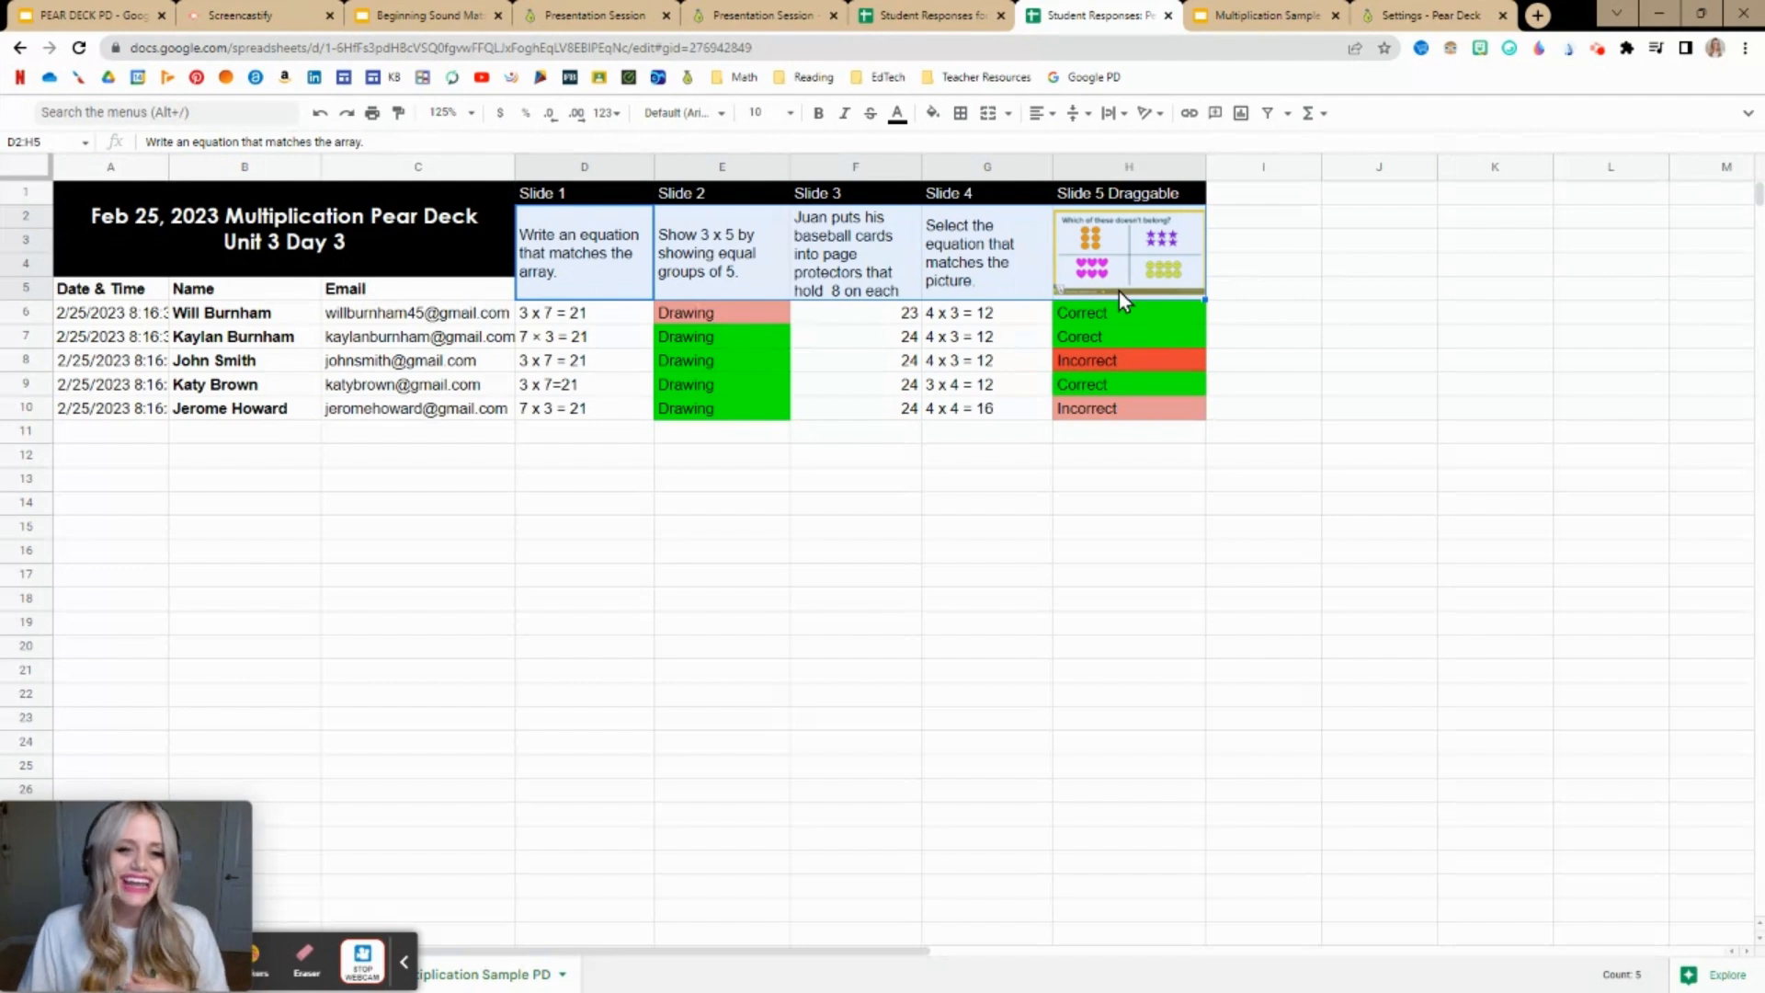
left_click(601, 252)
Examine the Slide 2 prompt and its color-coded Drawing cells, comparing them with the first student's Slide 5 Draggable result.
left_click(730, 244)
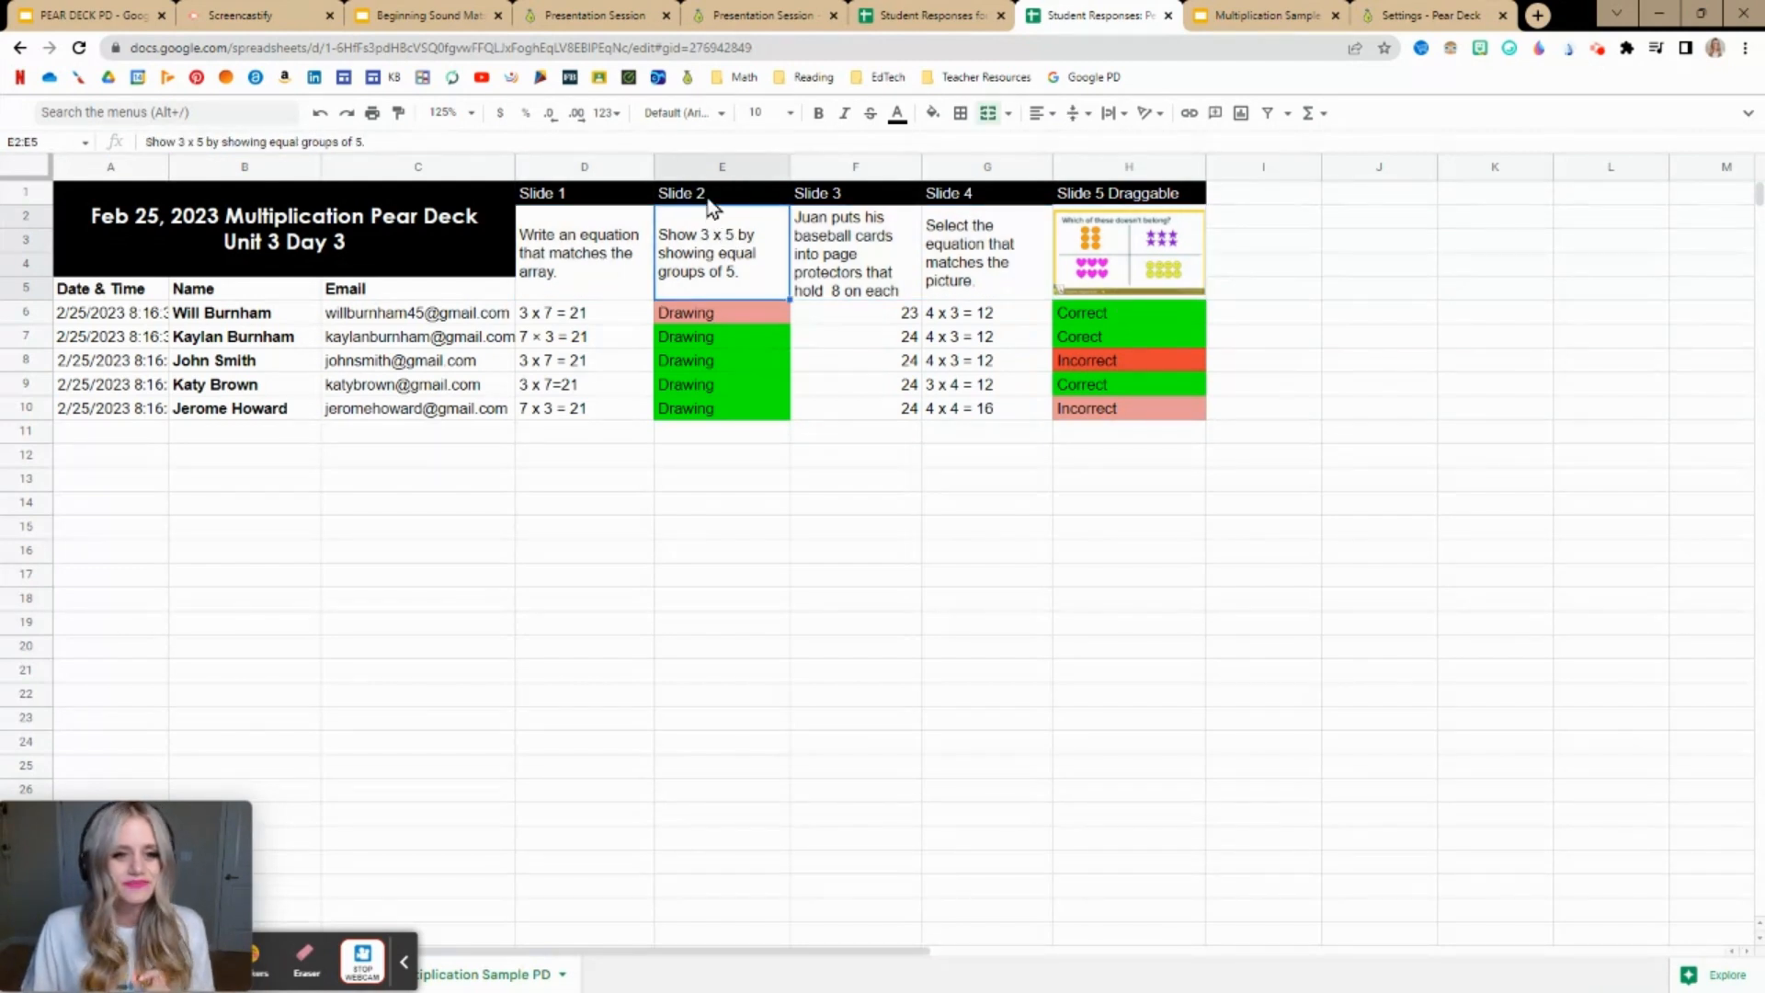
left_click(709, 197)
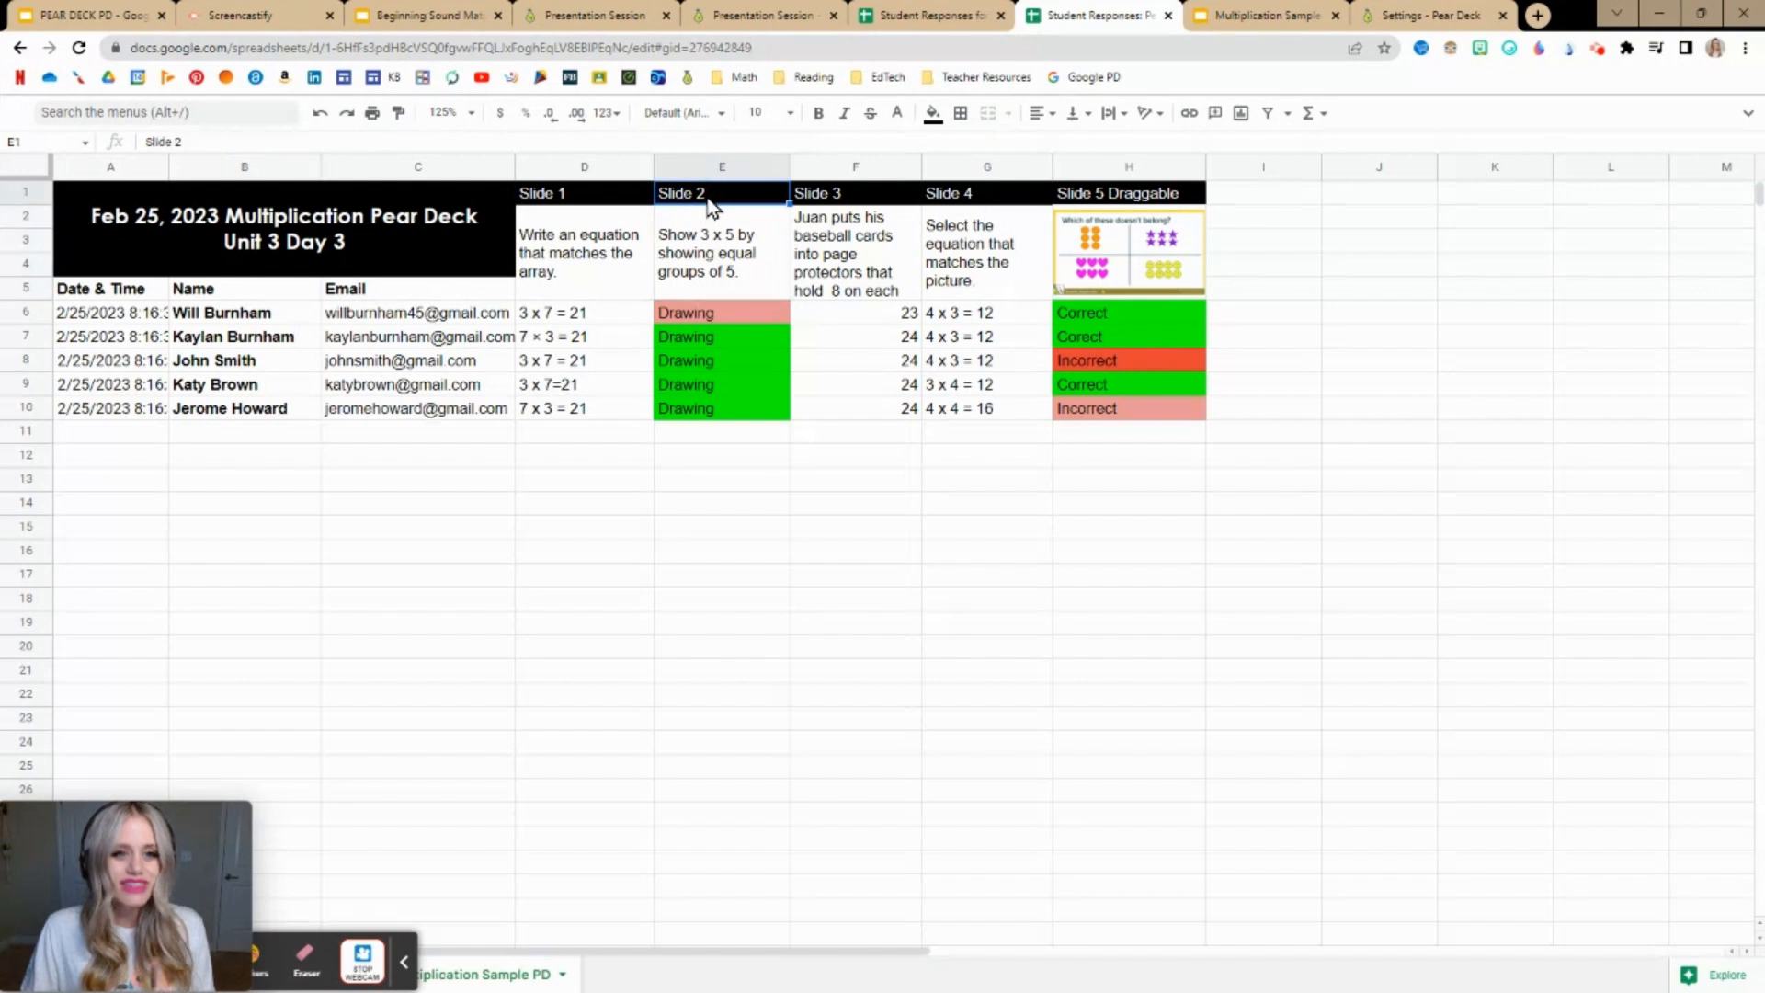
left_click(732, 314)
left_click_drag(726, 316, 724, 411)
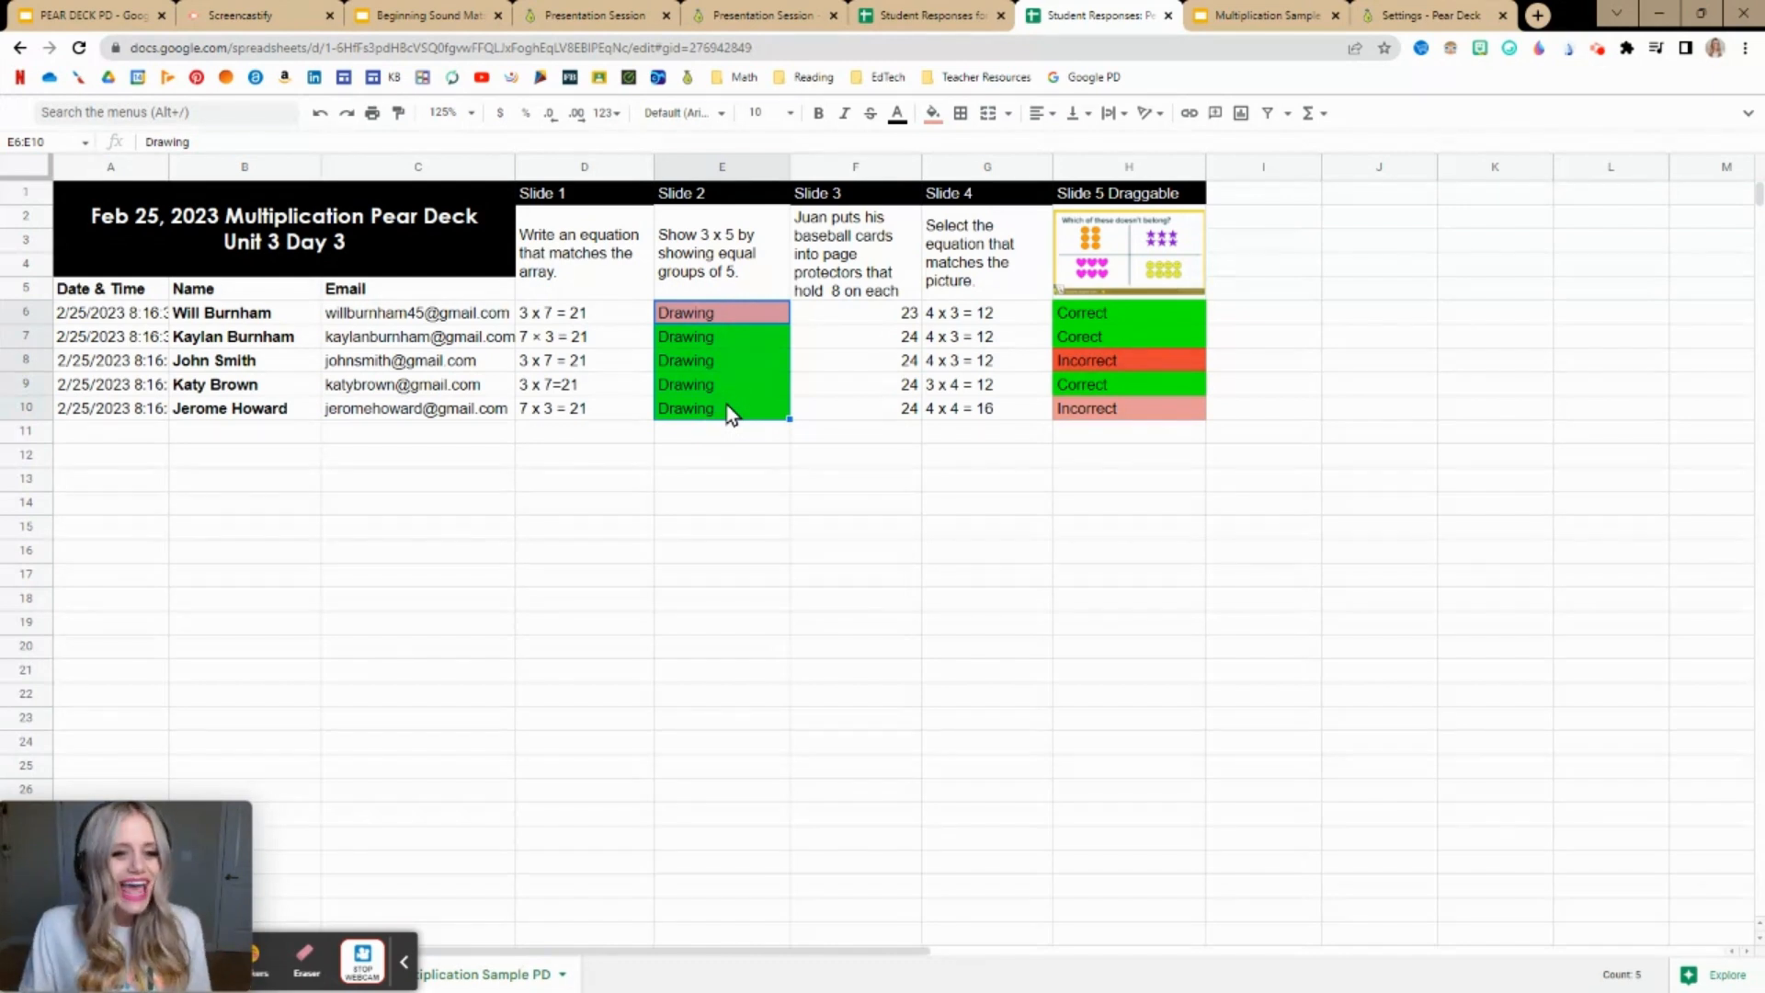
left_click(730, 368)
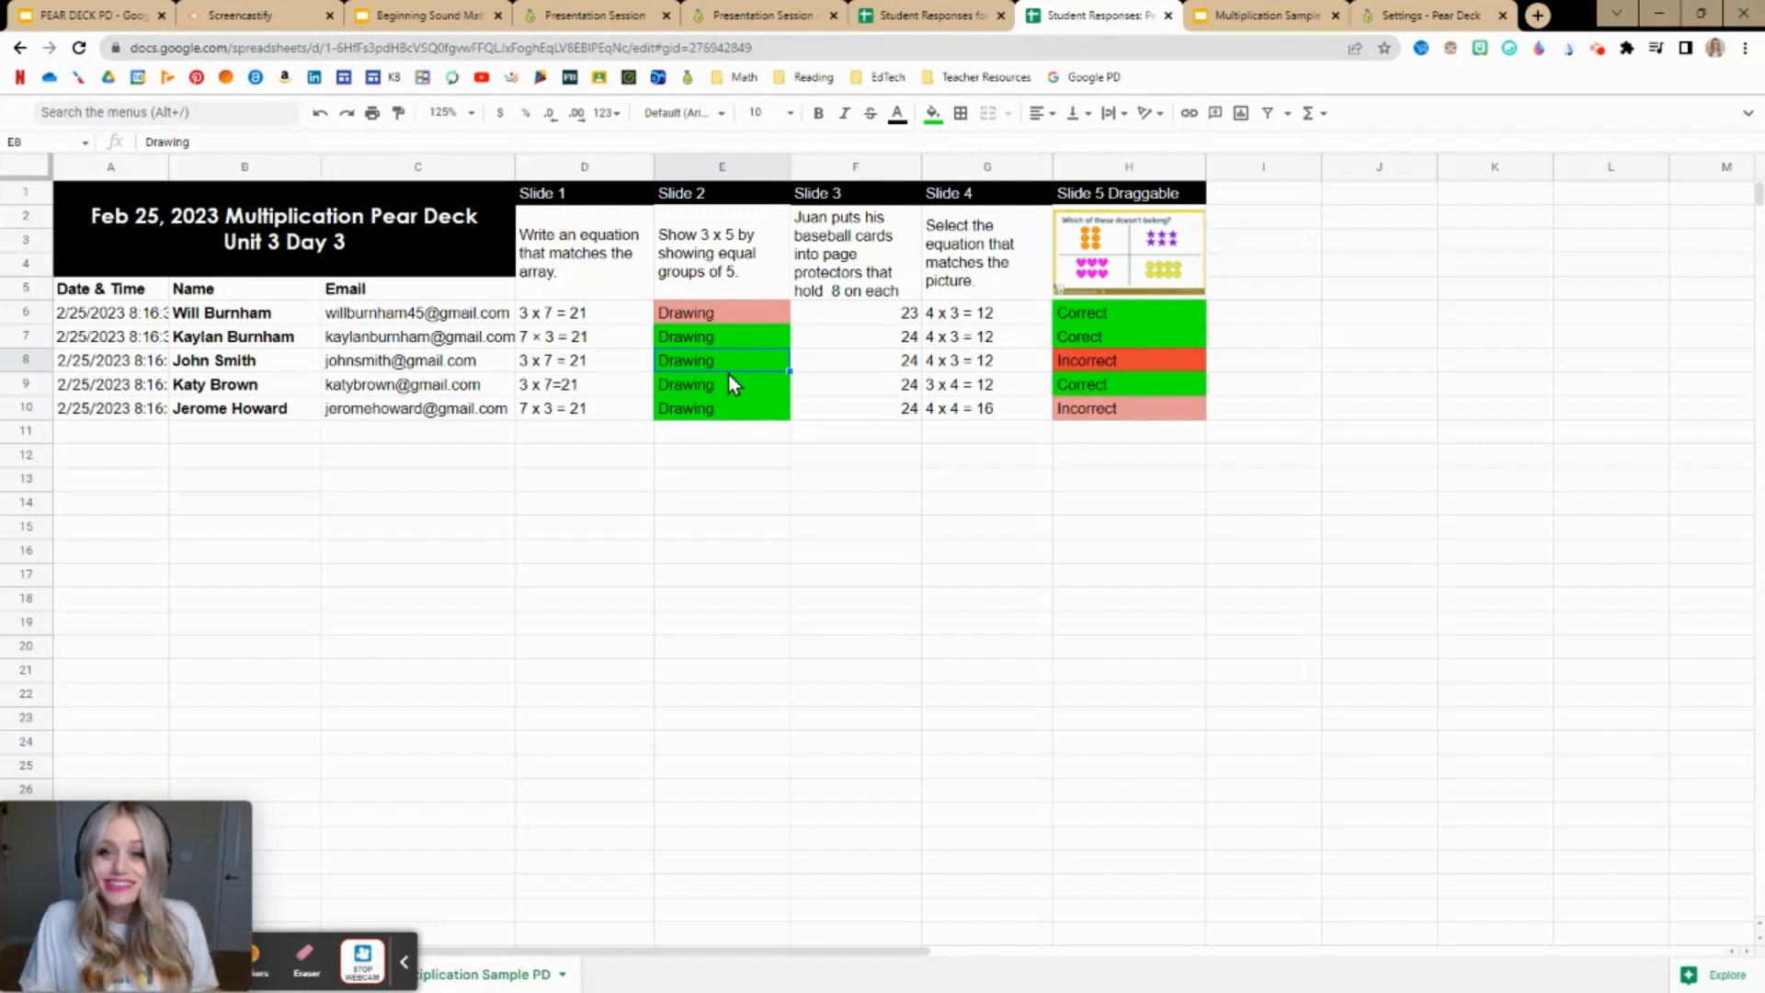
left_click(734, 318)
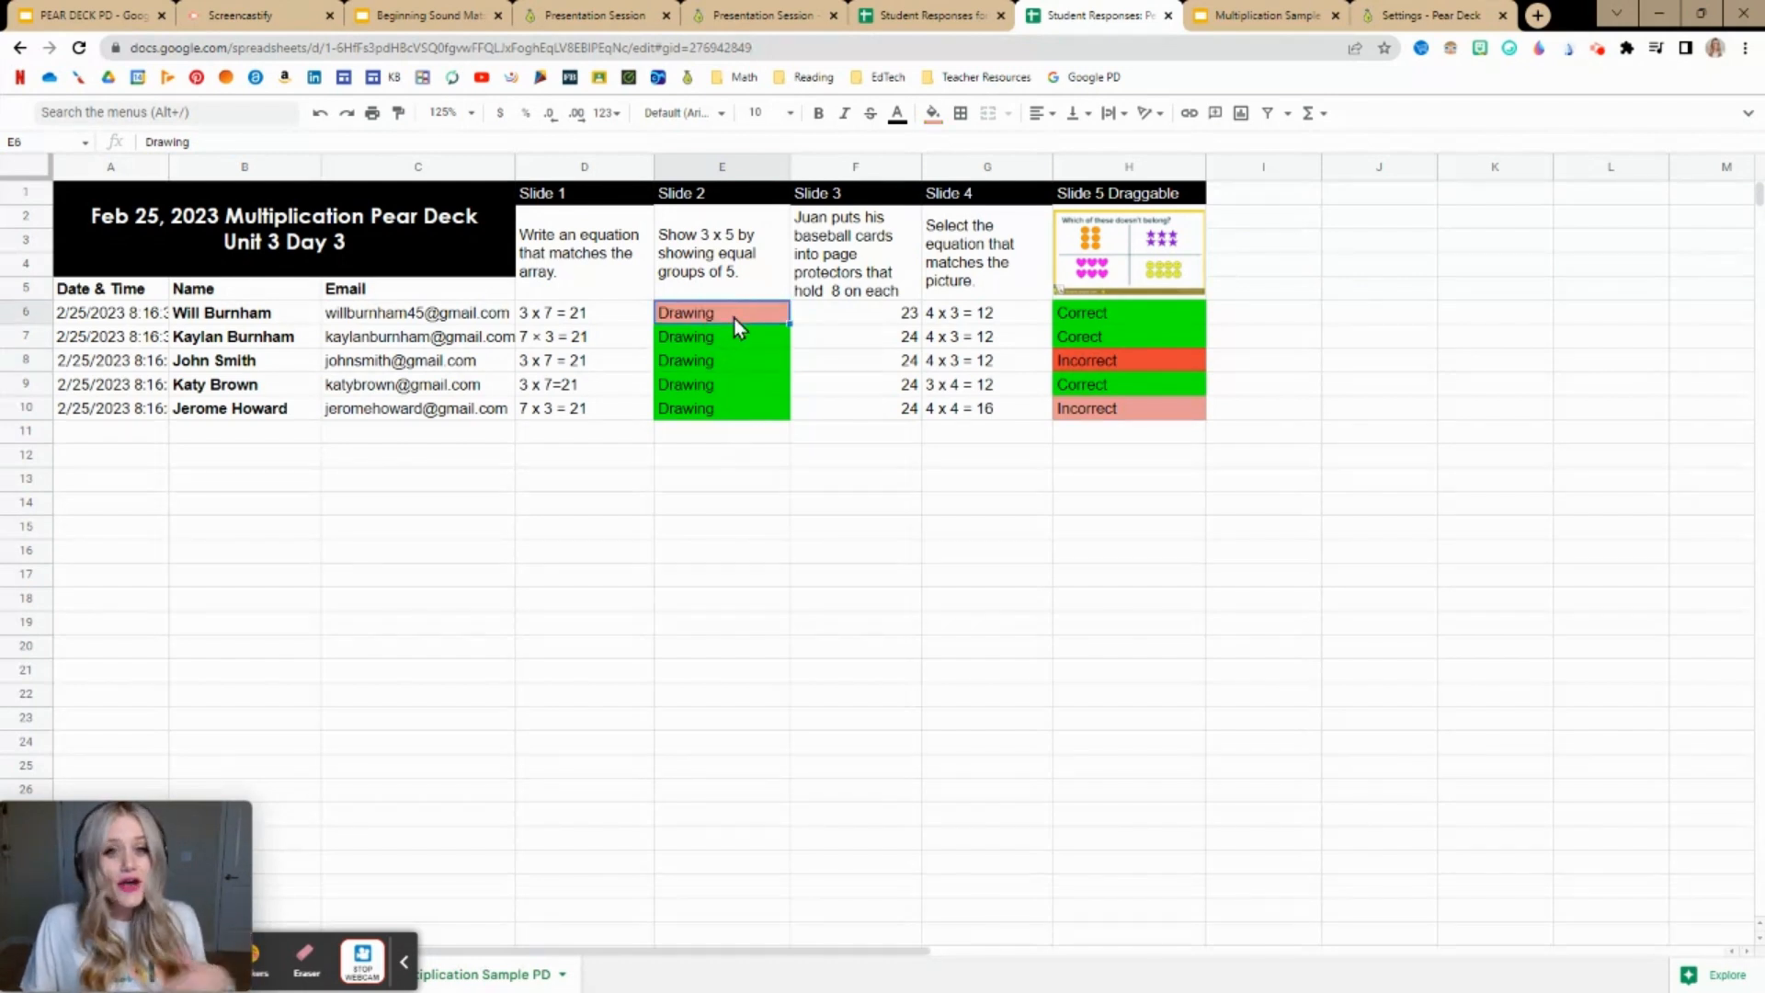
left_click(1117, 312)
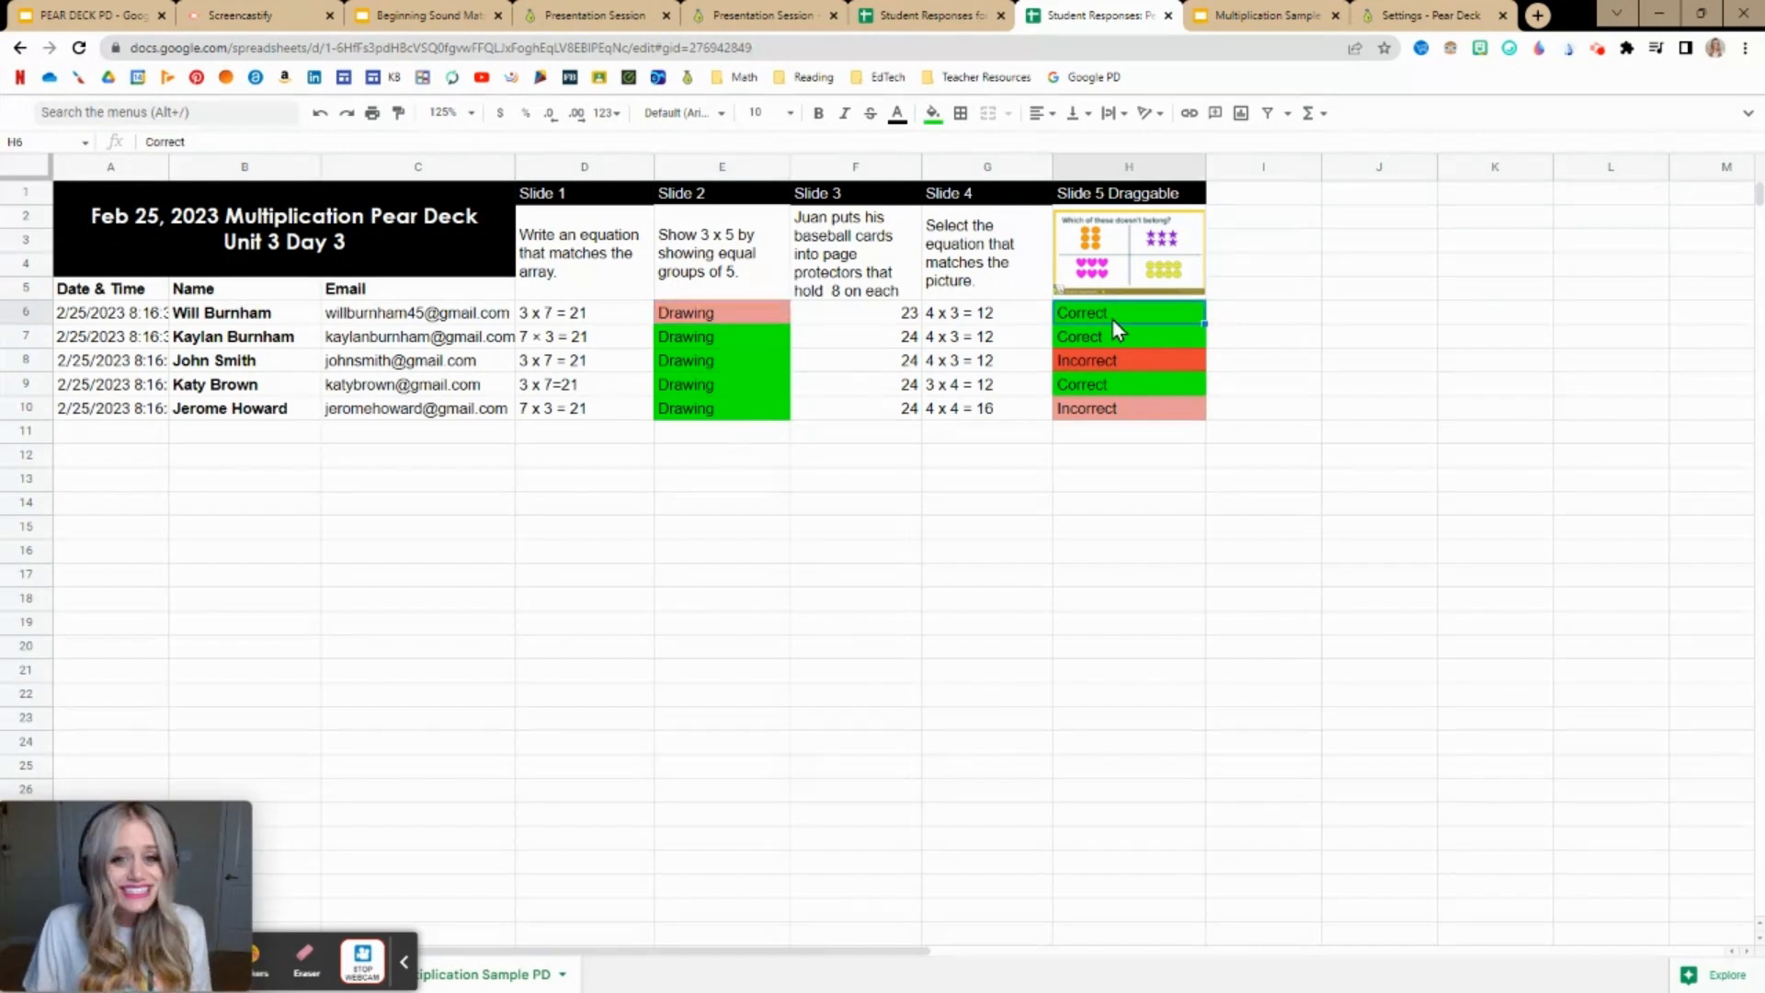
Leave the formatted response spreadsheet and switch to the PEAR DECK PD presentation in Google Slides.
left_click(1228, 194)
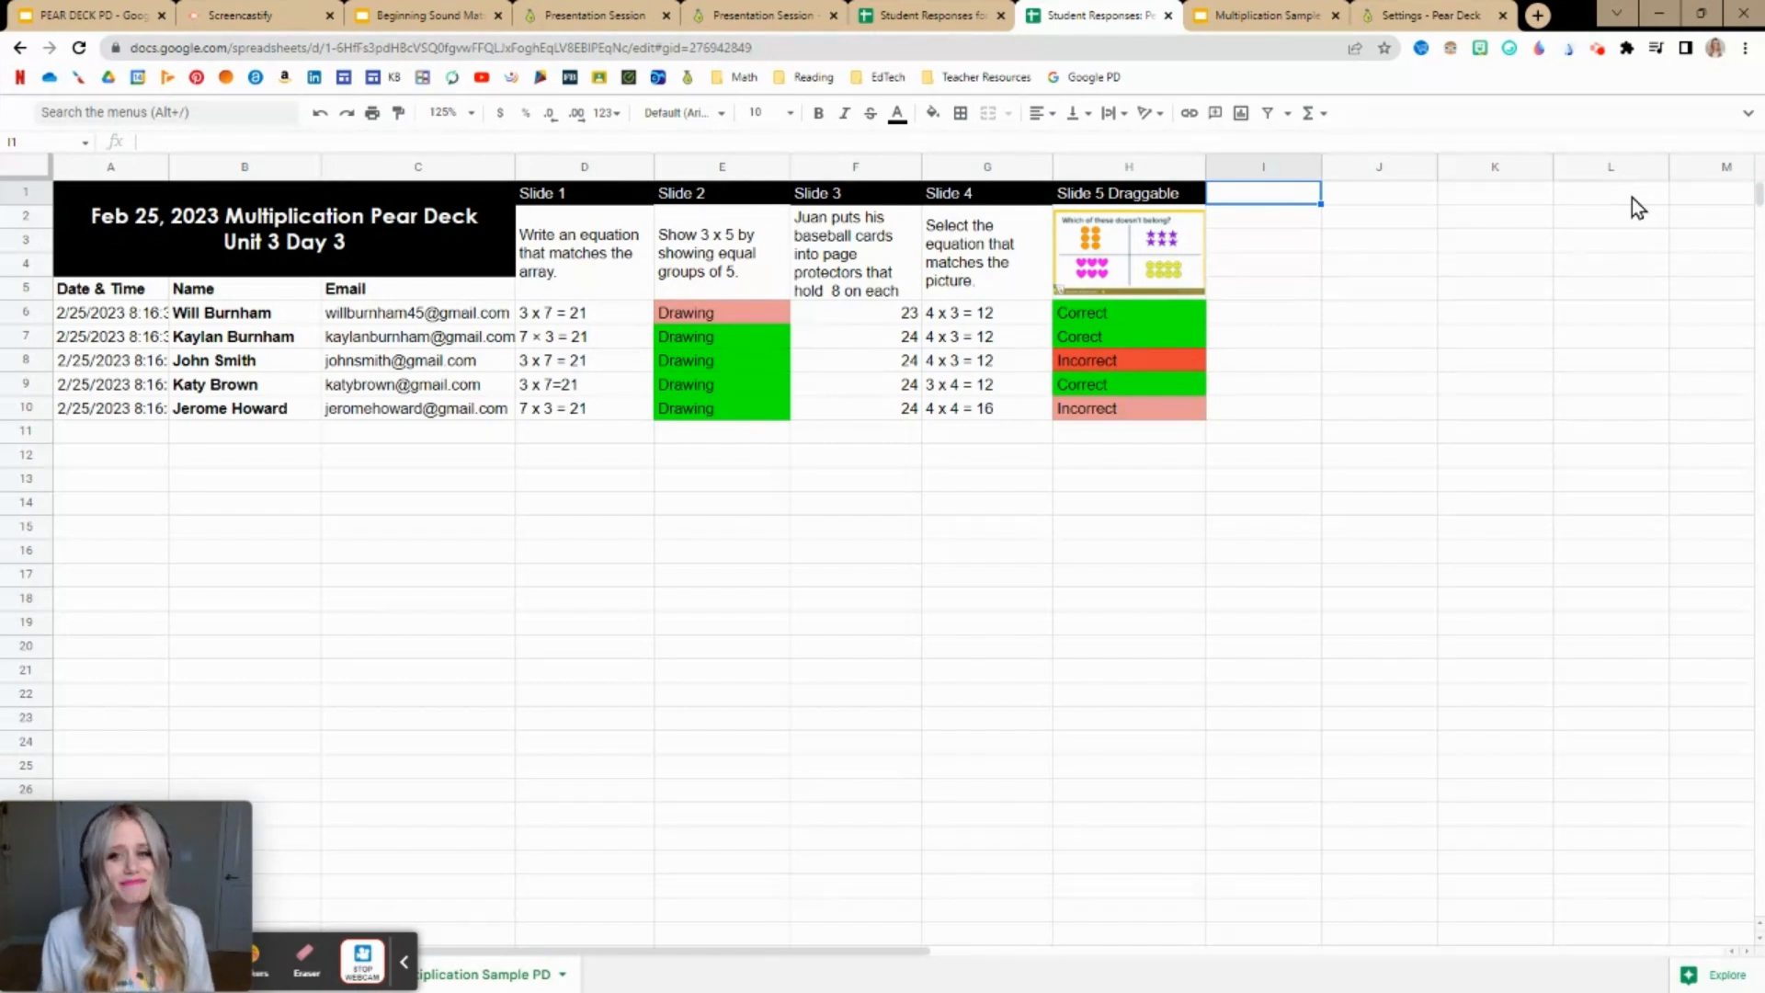
left_click(67, 15)
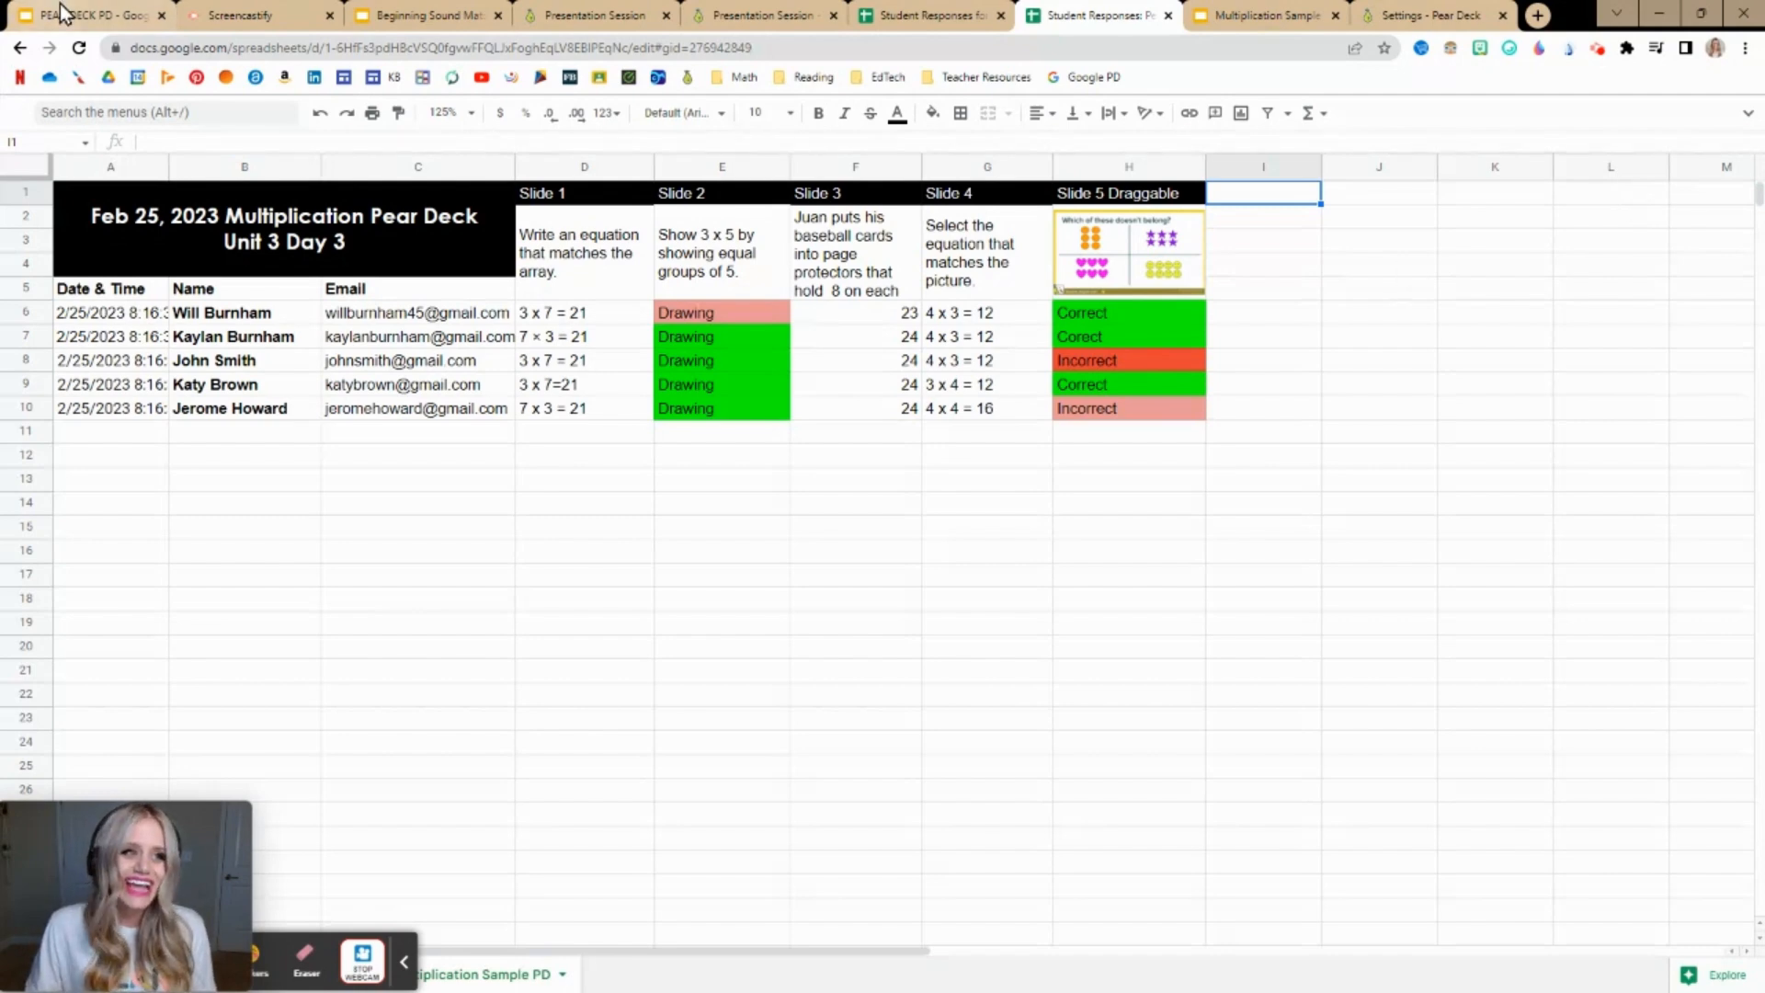